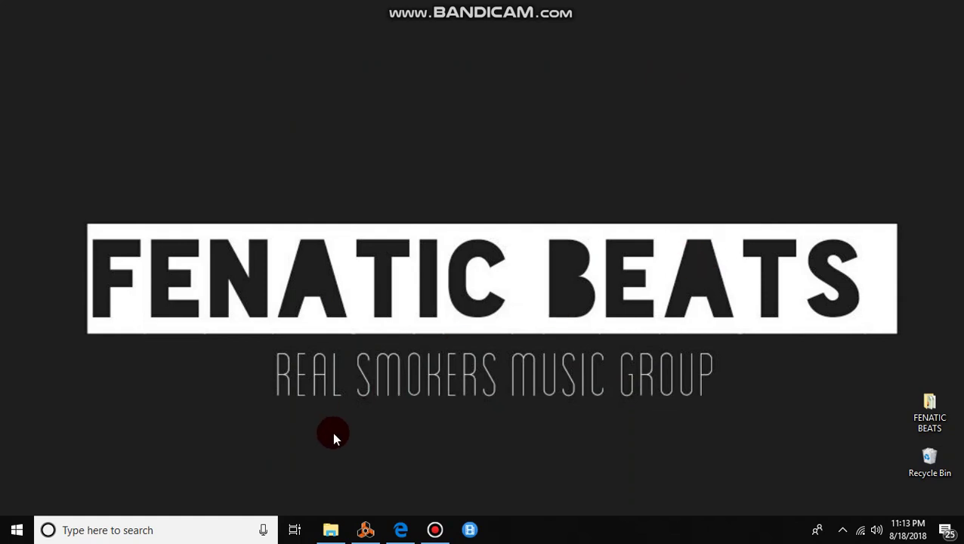
# Switch to Reason and shrink the mixer area so the sequencer shows all tracks of the LIFE OR DEATH 130BPM song.
pyautogui.click(366, 530)
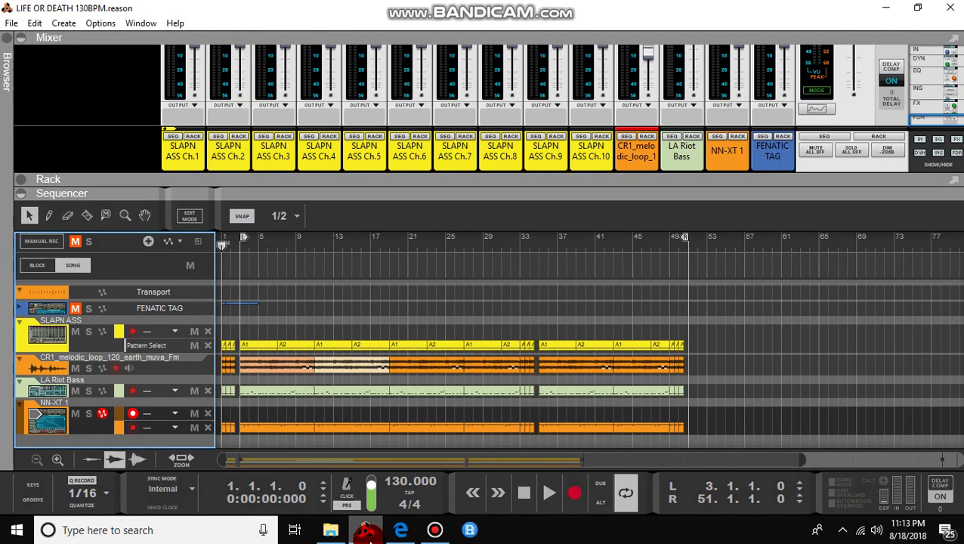
pyautogui.click(402, 321)
pyautogui.moveTo(506, 190); pyautogui.dragTo(520, 97)
pyautogui.click(536, 348)
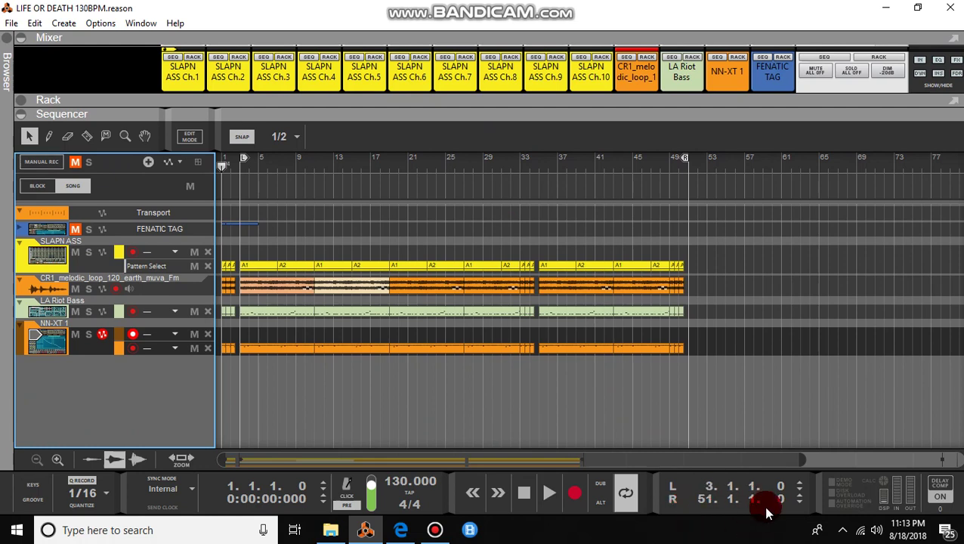
# Open the Splice desktop app to view the sample library, and minimise it to return to Reason.
pyautogui.click(842, 531)
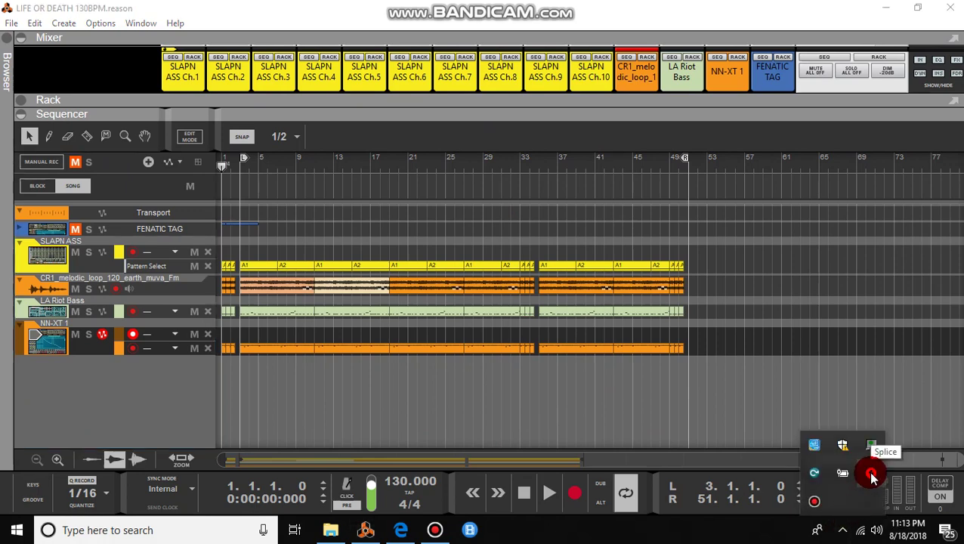
pyautogui.click(871, 478)
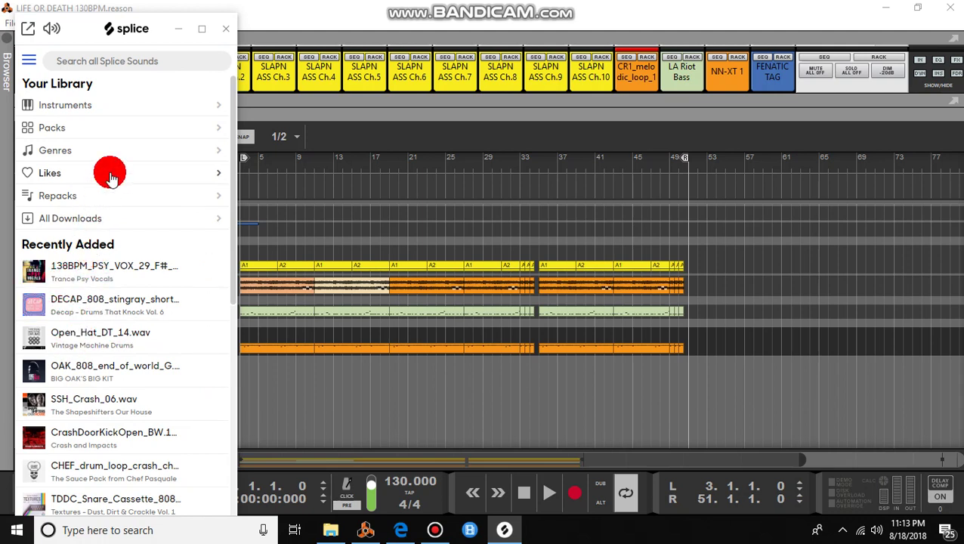
pyautogui.click(181, 29)
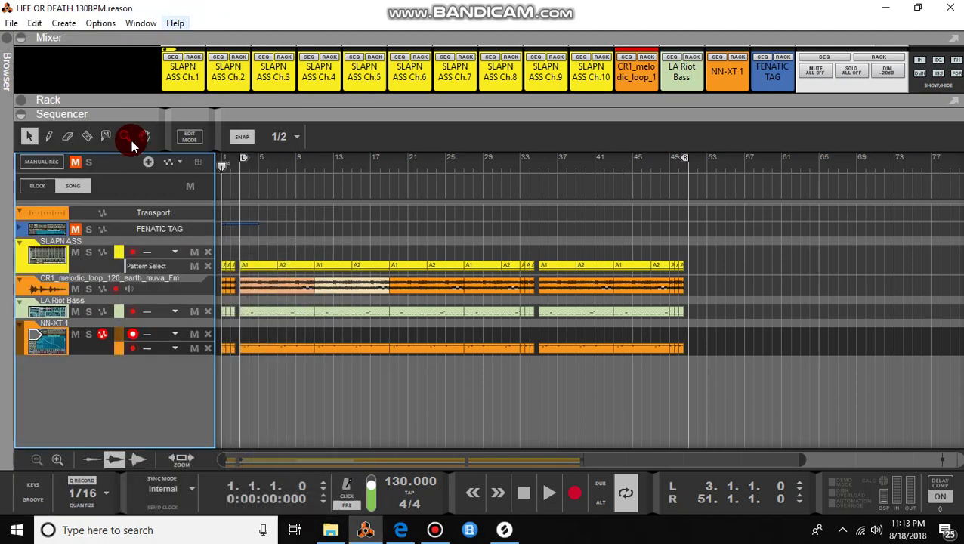
# Show the Reason browser and open the packs sample folder from the Showcase location.
pyautogui.click(6, 46)
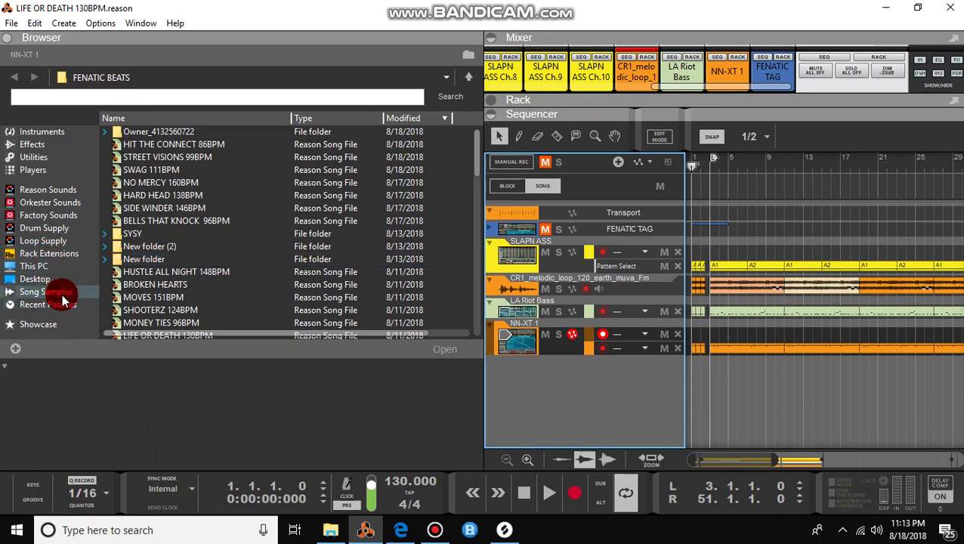
pyautogui.click(53, 326)
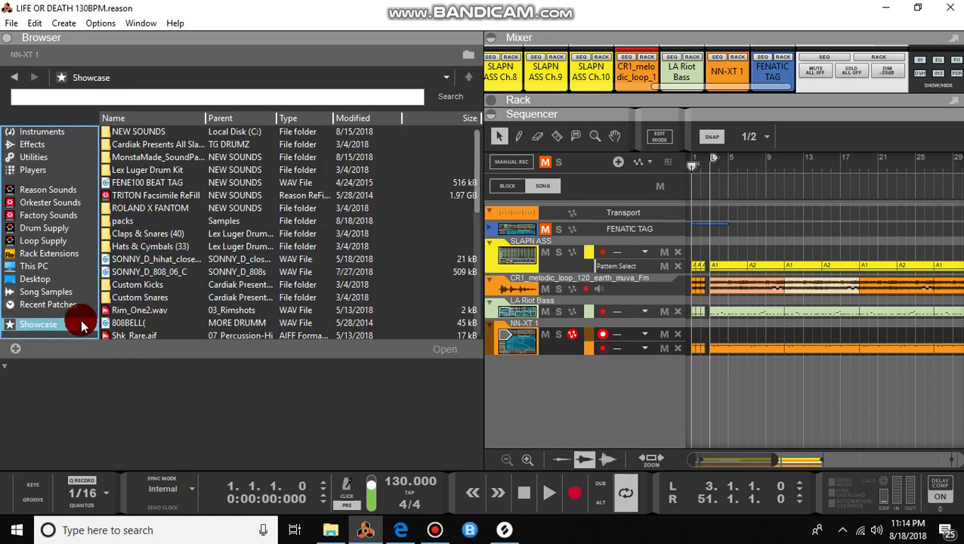
pyautogui.click(157, 260)
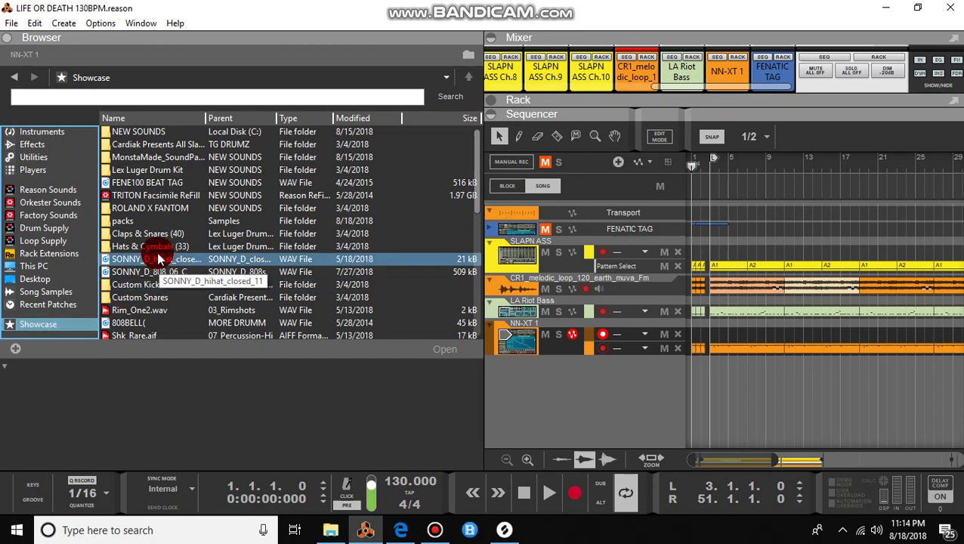
pyautogui.click(139, 221)
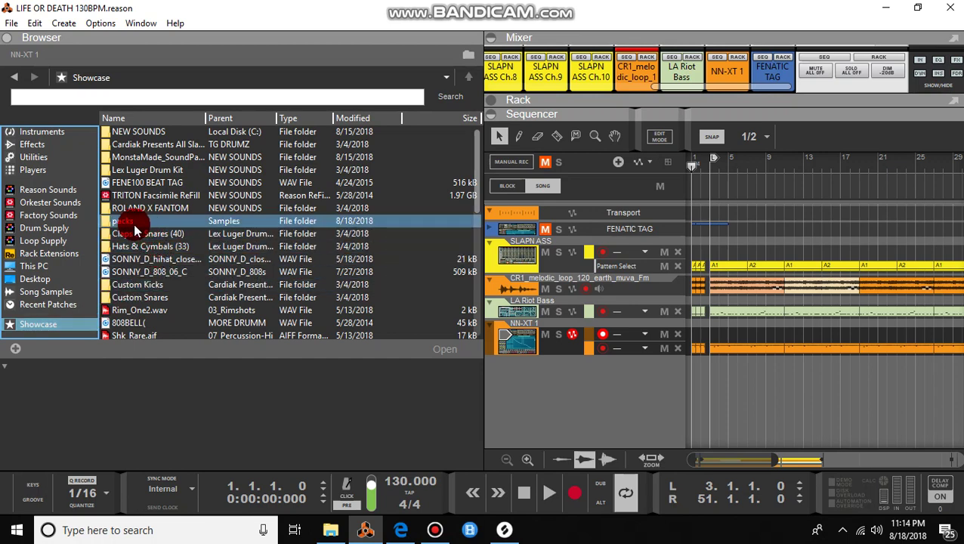
pyautogui.doubleClick(133, 222)
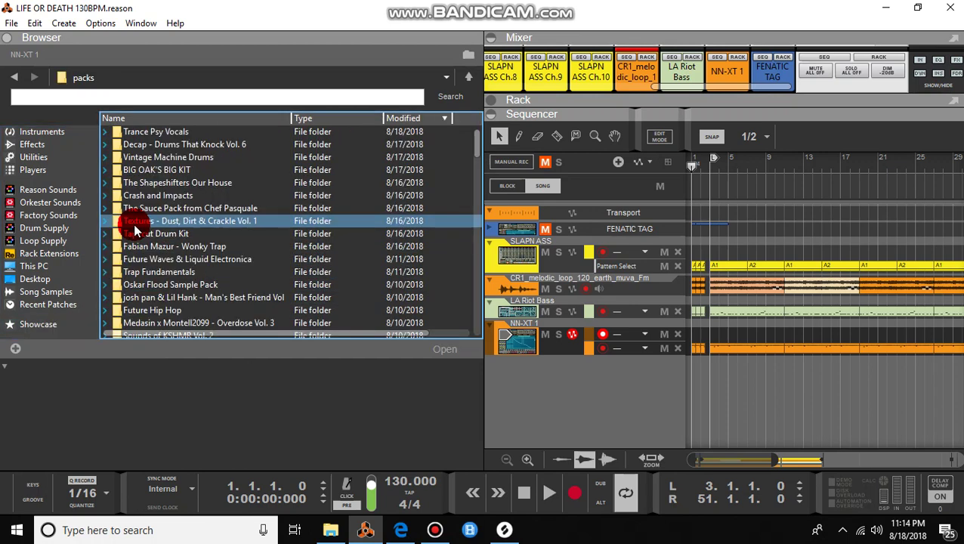
# Look through the downloaded sample pack folders in the packs location, and close the browser.
pyautogui.click(154, 134)
pyautogui.click(152, 144)
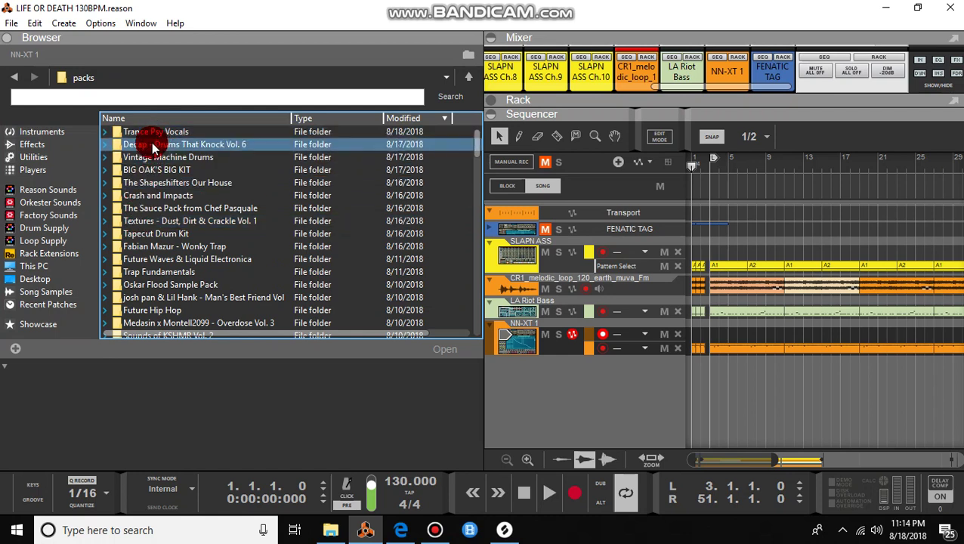
pyautogui.click(154, 158)
pyautogui.click(157, 171)
pyautogui.click(158, 184)
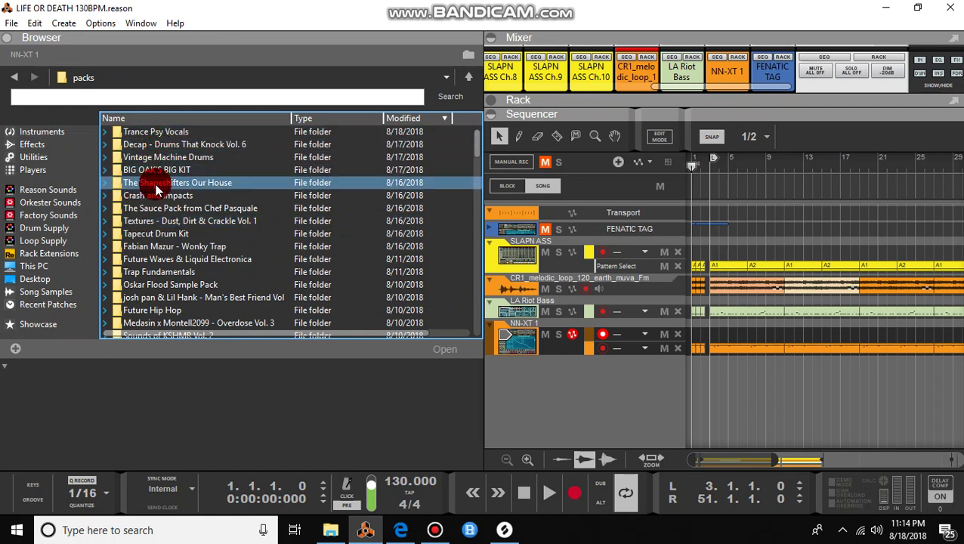
pyautogui.click(155, 197)
pyautogui.click(156, 209)
pyautogui.click(157, 221)
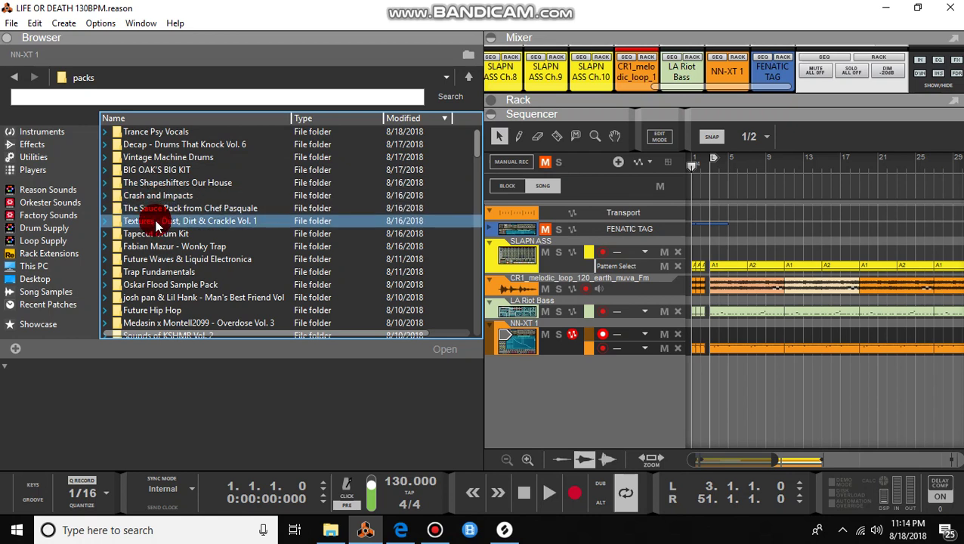
pyautogui.click(158, 234)
pyautogui.click(157, 259)
pyautogui.click(160, 272)
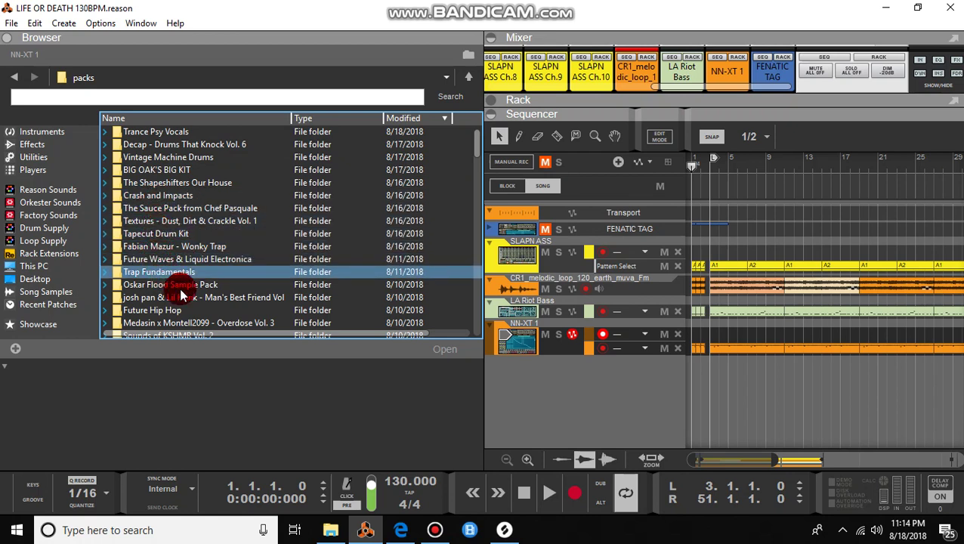
pyautogui.click(179, 285)
pyautogui.click(368, 145)
pyautogui.click(450, 168)
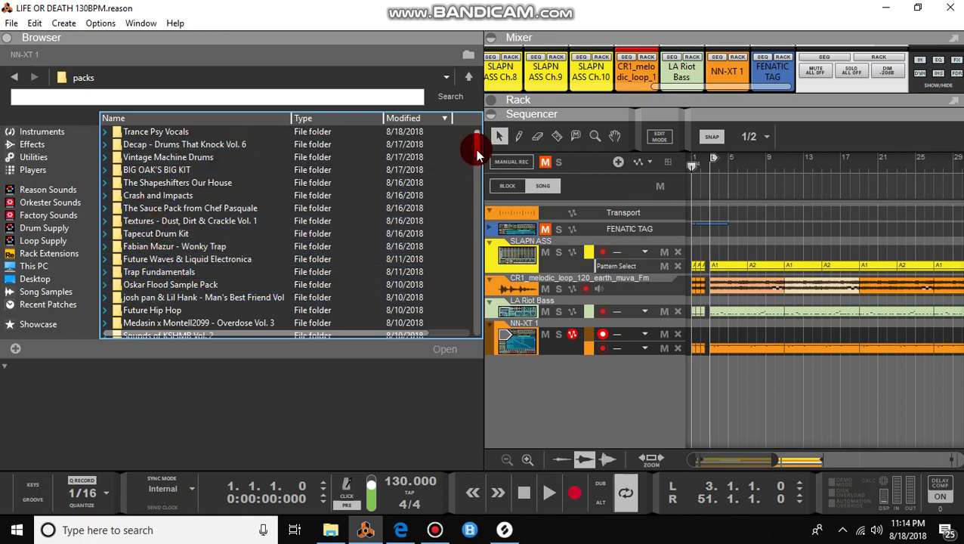
pyautogui.scroll(-8, 476, 154)
pyautogui.moveTo(473, 188); pyautogui.dragTo(472, 245)
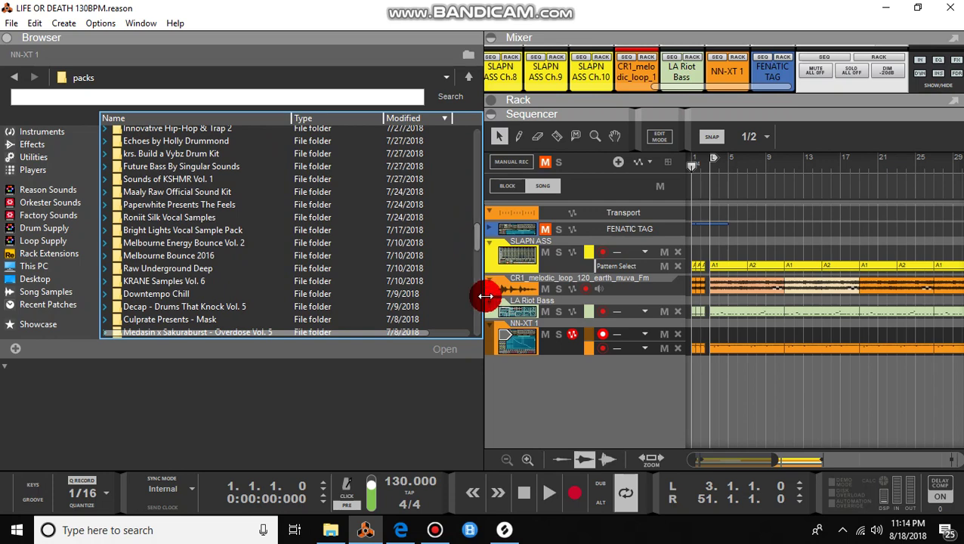
pyautogui.moveTo(484, 306); pyautogui.dragTo(462, 306)
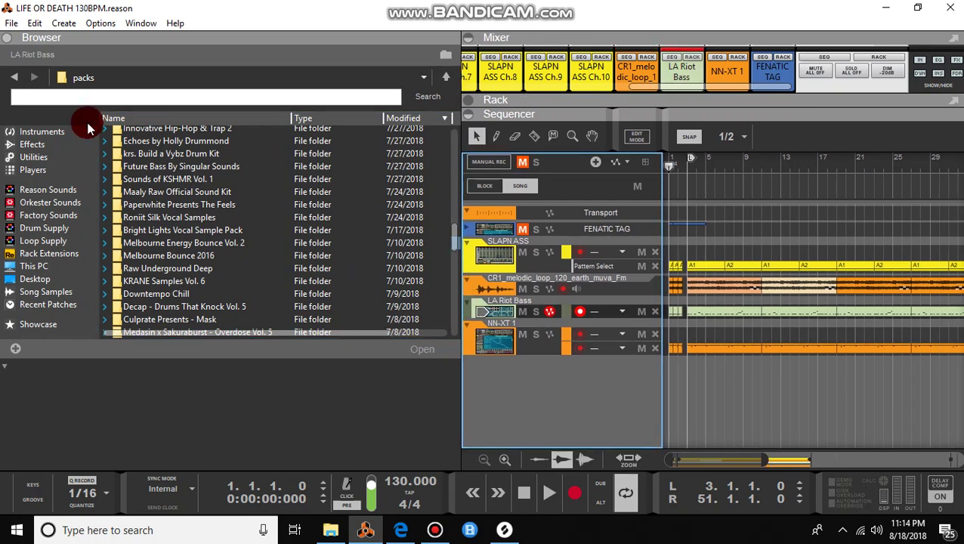
pyautogui.click(7, 42)
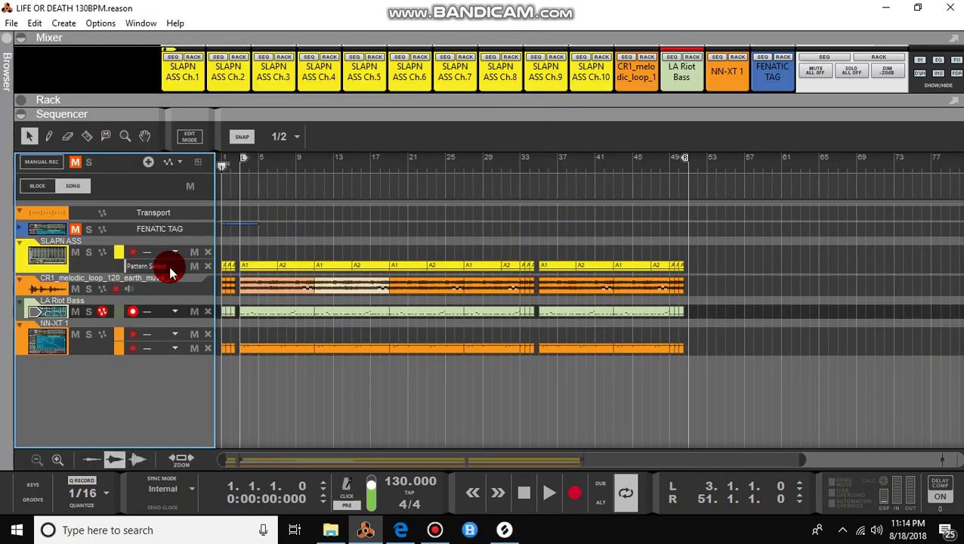
# Switch to Splice, examine the Drums samples among the library's instruments, and return to the Reason sequencer.
pyautogui.click(502, 531)
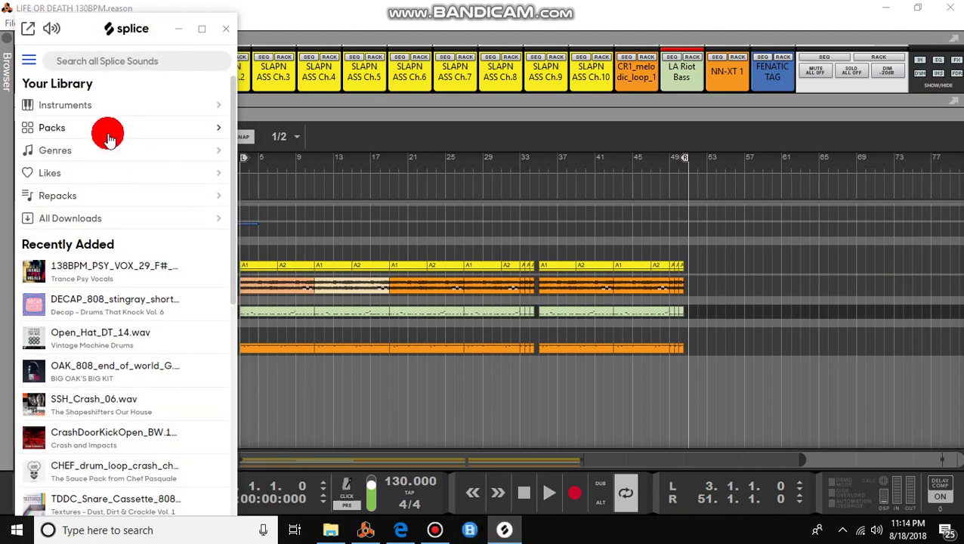
pyautogui.click(72, 105)
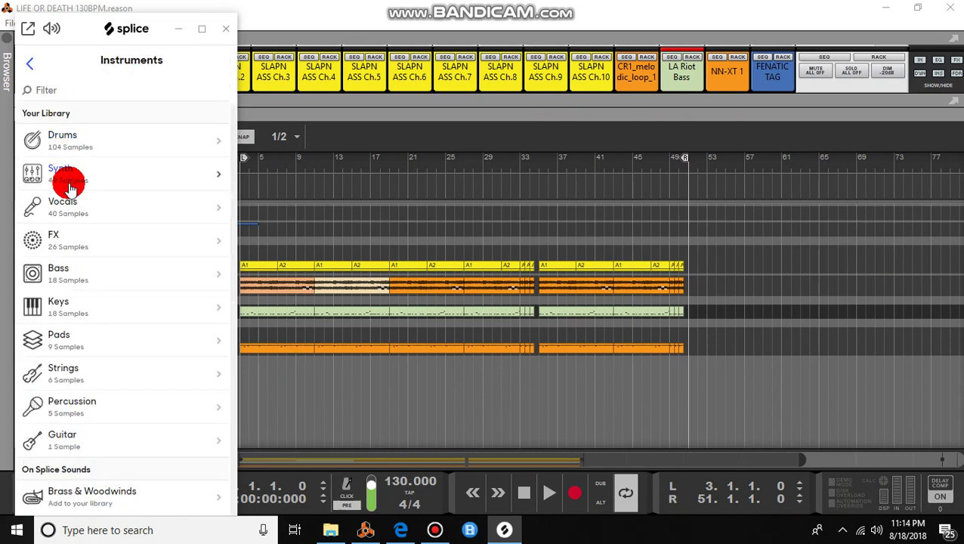
pyautogui.click(87, 143)
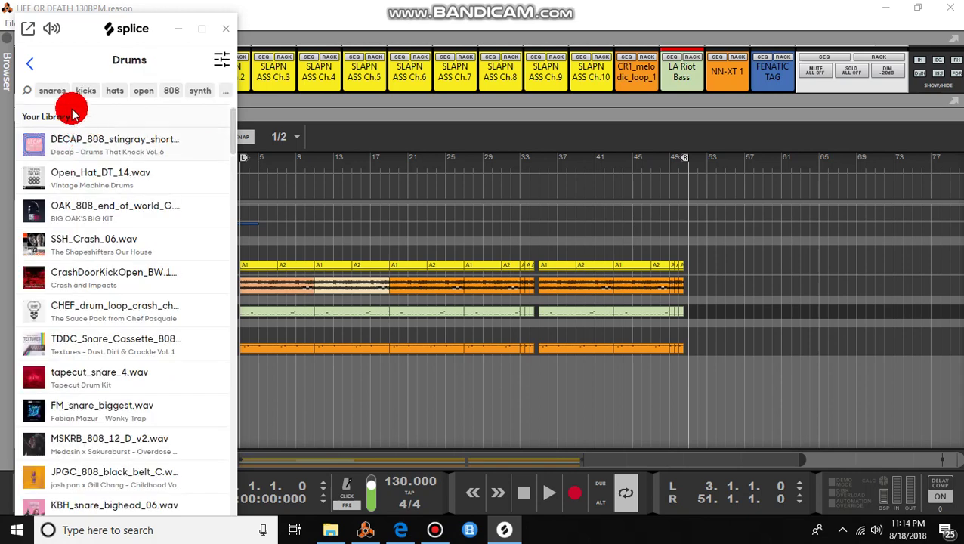
pyautogui.click(30, 63)
pyautogui.click(30, 64)
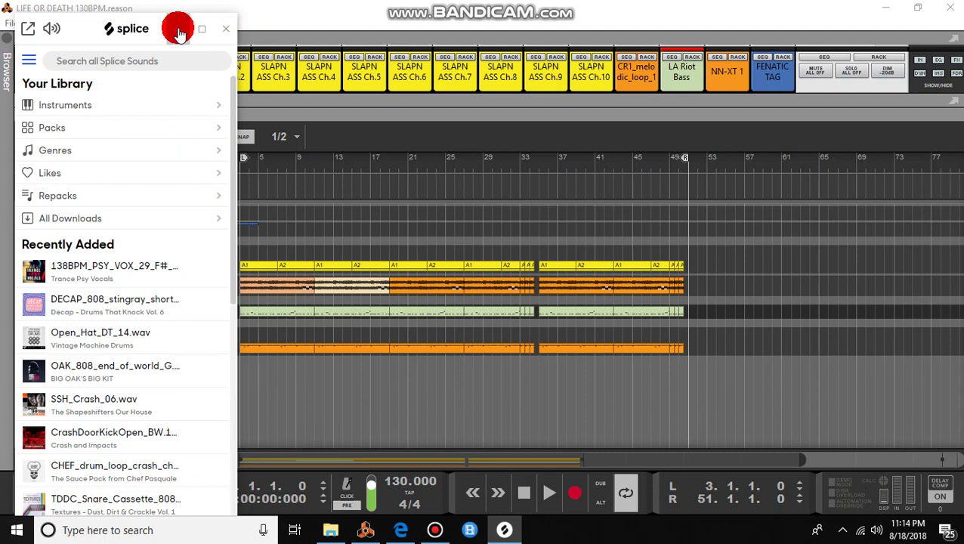
pyautogui.moveTo(179, 34); pyautogui.dragTo(343, 323)
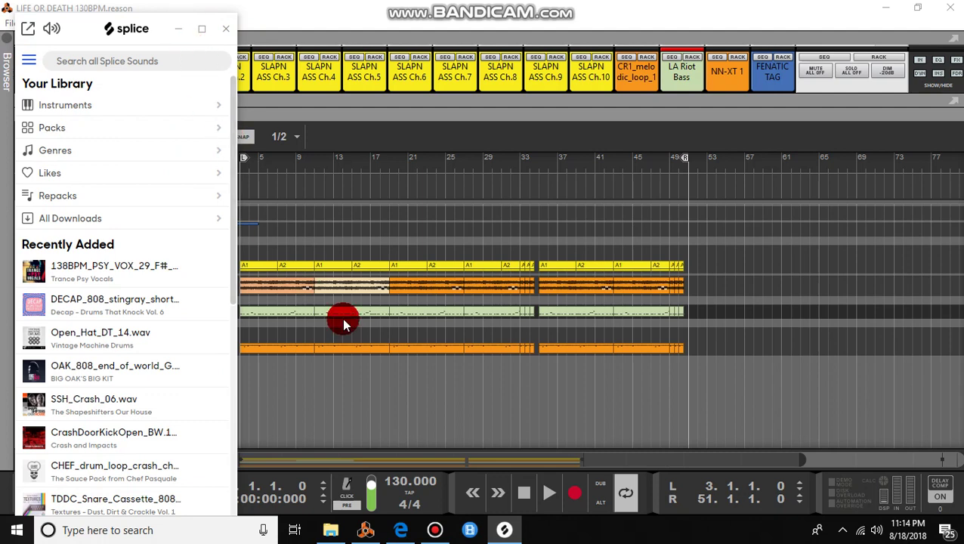
pyautogui.click(500, 462)
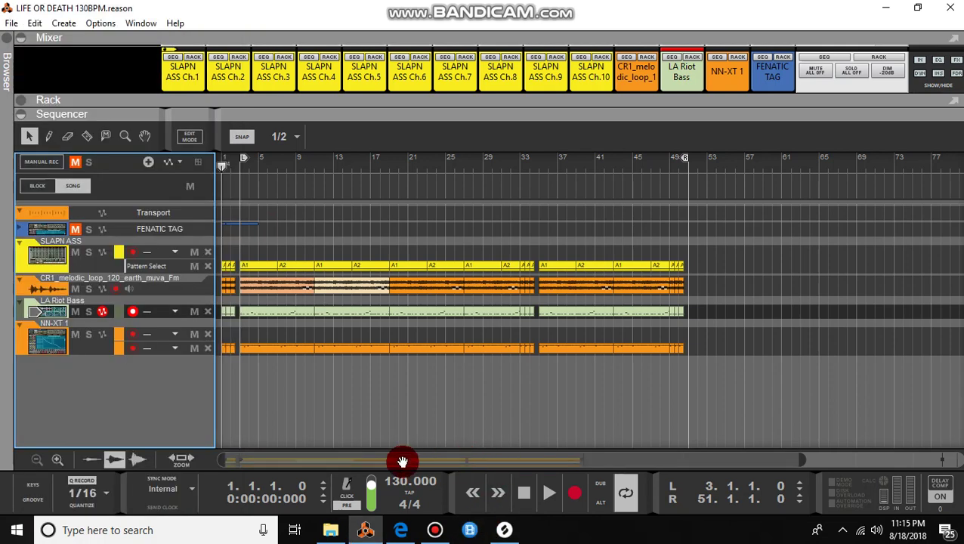
# Add the Splice samples DECAP_808_stingray_short and Open_Hat_DT_14 to the Reason sequencer as new audio tracks around bar 8.
pyautogui.click(504, 529)
pyautogui.moveTo(58, 308); pyautogui.dragTo(286, 399)
pyautogui.moveTo(97, 337)
pyautogui.mouseDown()
pyautogui.moveTo(86, 333)
pyautogui.moveTo(293, 457)
pyautogui.moveTo(293, 427)
pyautogui.mouseUp()
pyautogui.moveTo(193, 62); pyautogui.dragTo(179, 34)
pyautogui.click(179, 34)
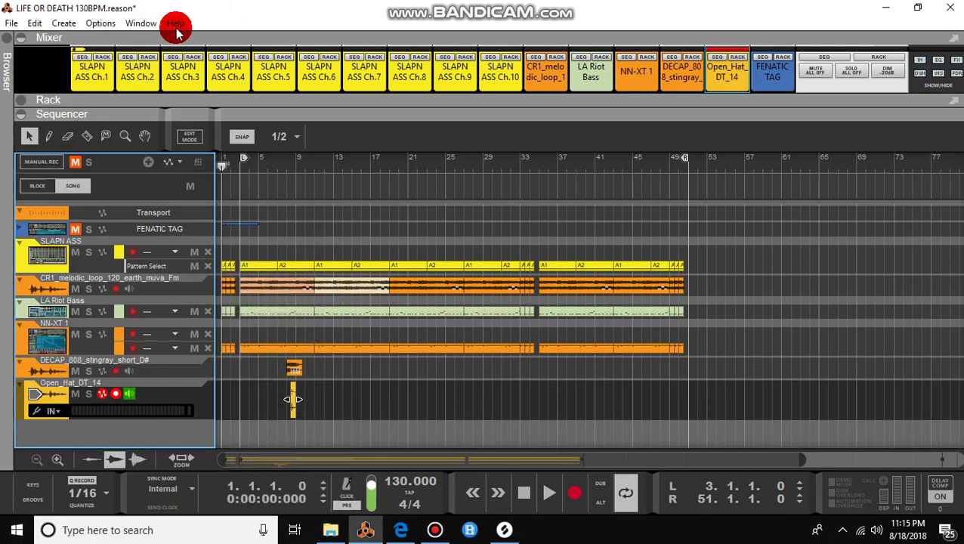
# Move the DECAP_808_stingray_short clip to position 9.1.1.0 and time-stretch it to a length of 1.2.0.0.
pyautogui.moveTo(293, 373)
pyautogui.mouseDown()
pyautogui.moveTo(308, 366)
pyautogui.moveTo(275, 365)
pyautogui.moveTo(340, 383)
pyautogui.moveTo(299, 366)
pyautogui.mouseUp()
pyautogui.click(306, 368)
pyautogui.moveTo(296, 368); pyautogui.dragTo(301, 368)
pyautogui.click(291, 137)
pyautogui.click(315, 378)
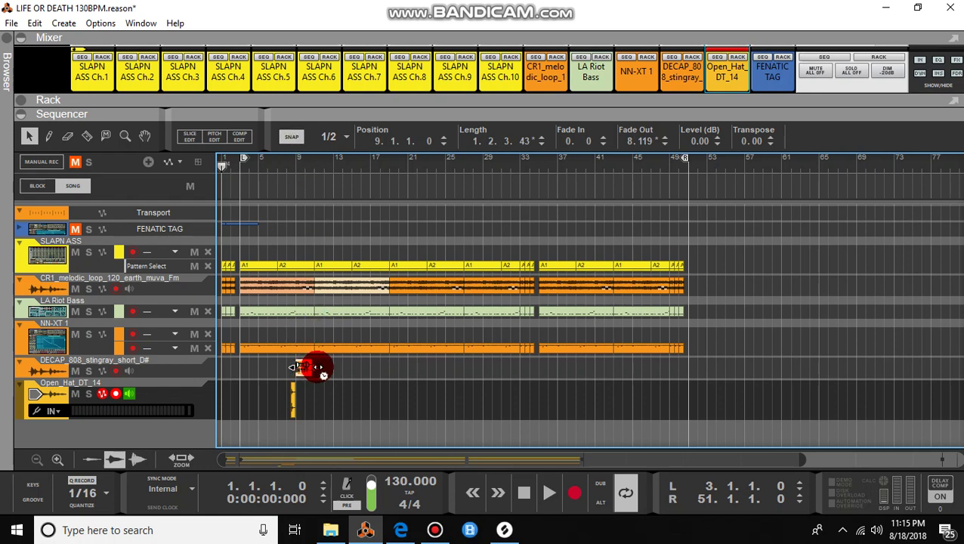
pyautogui.moveTo(319, 368)
pyautogui.mouseDown()
pyautogui.moveTo(345, 373)
pyautogui.moveTo(320, 367)
pyautogui.mouseUp()
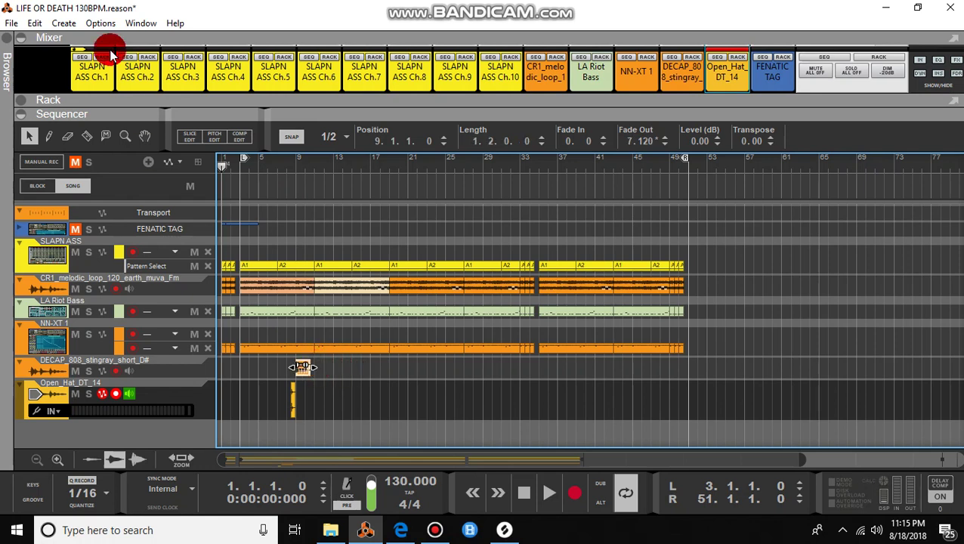
# Delete the DECAP_808_stingray_short and Open_Hat_DT_14 audio tracks.
pyautogui.click(182, 371)
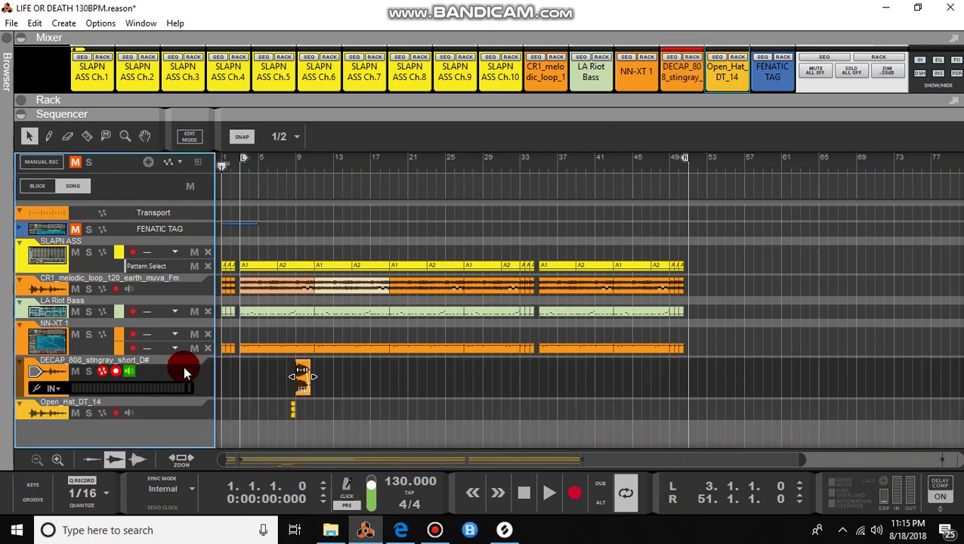
pyautogui.press('Delete')
pyautogui.press('Return')
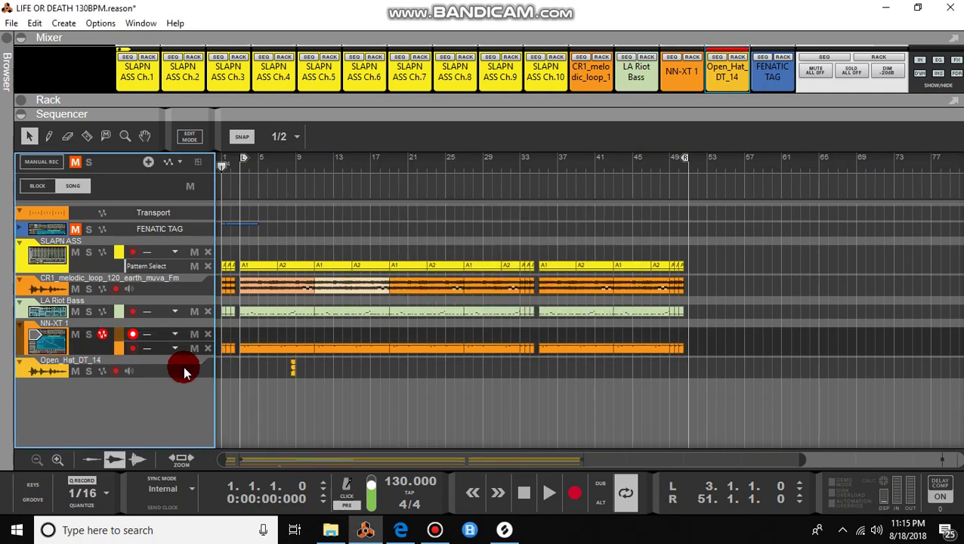
pyautogui.click(183, 366)
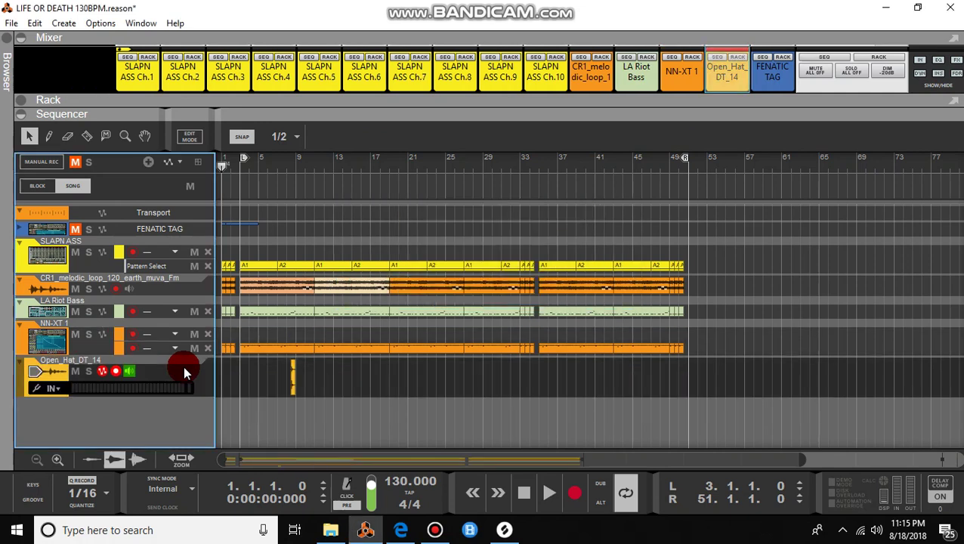
pyautogui.press('Delete')
pyautogui.press('Return')
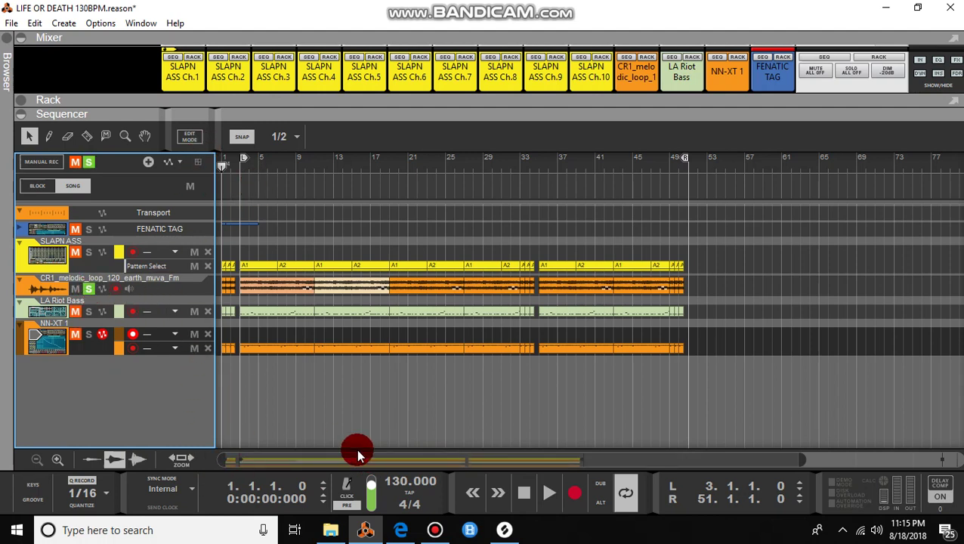
# Play the soloed CR1_melodic_loop_120_earth_muva_Fm track from the song's start to about bar 19.
pyautogui.moveTo(516, 502); pyautogui.dragTo(508, 381)
pyautogui.press('space')
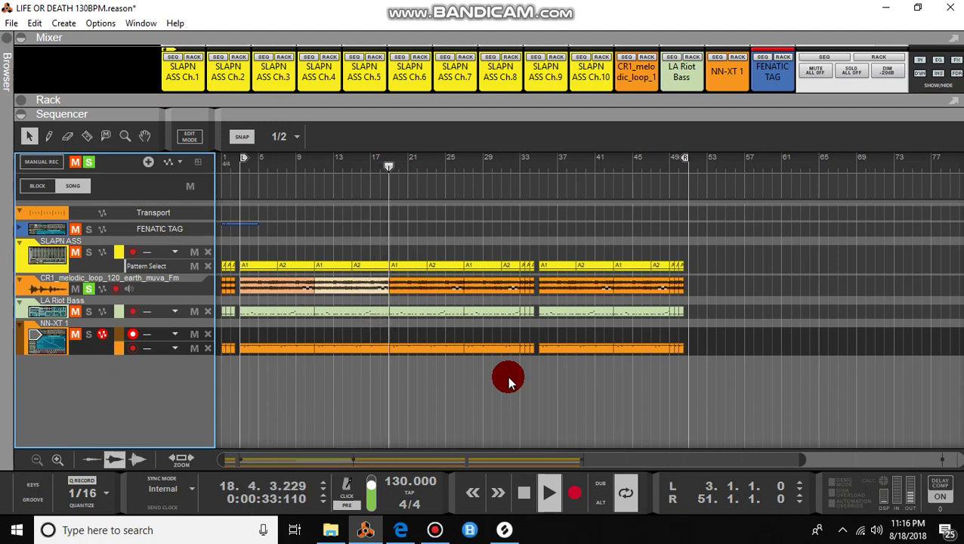
pyautogui.press('space')
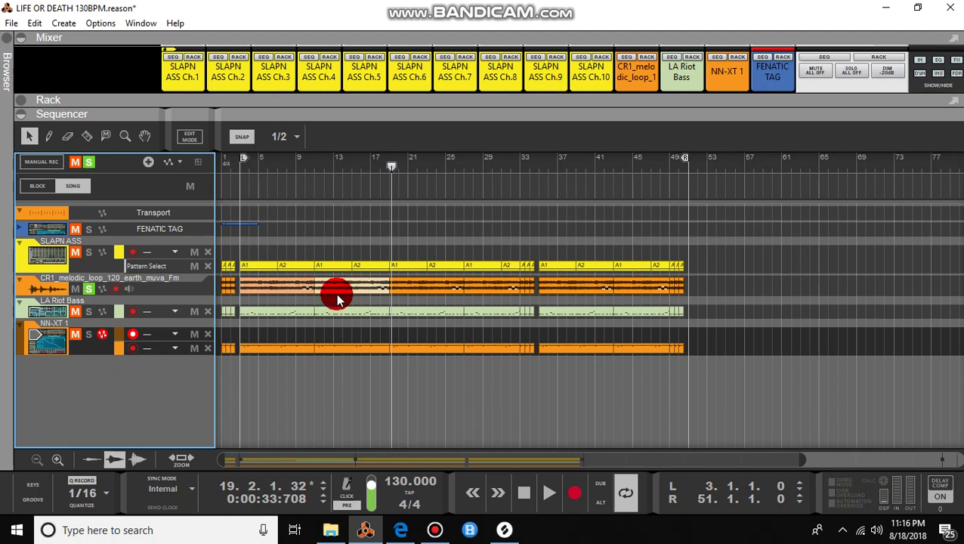
# Select the melodic loop's audio clip at bar 3 and turn off solo on its track.
pyautogui.click(288, 293)
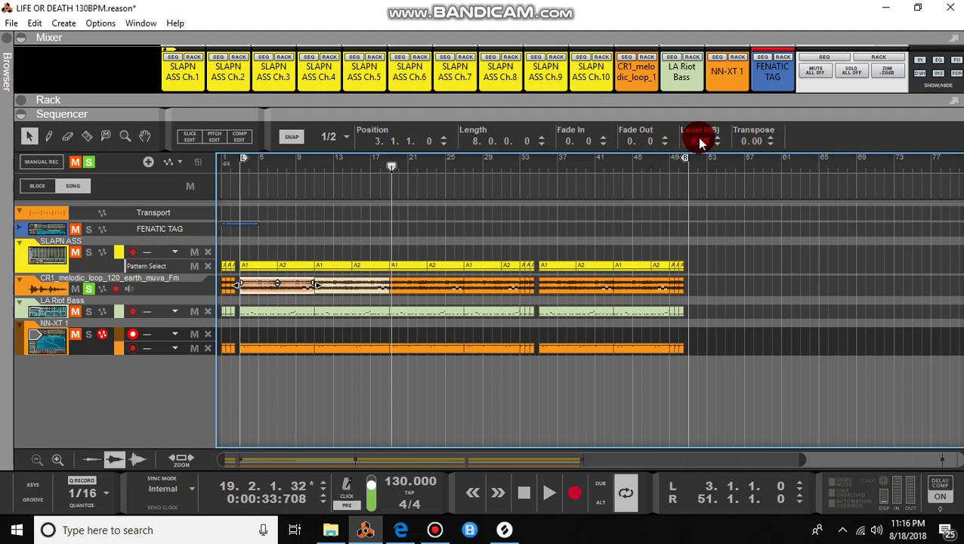
pyautogui.click(89, 288)
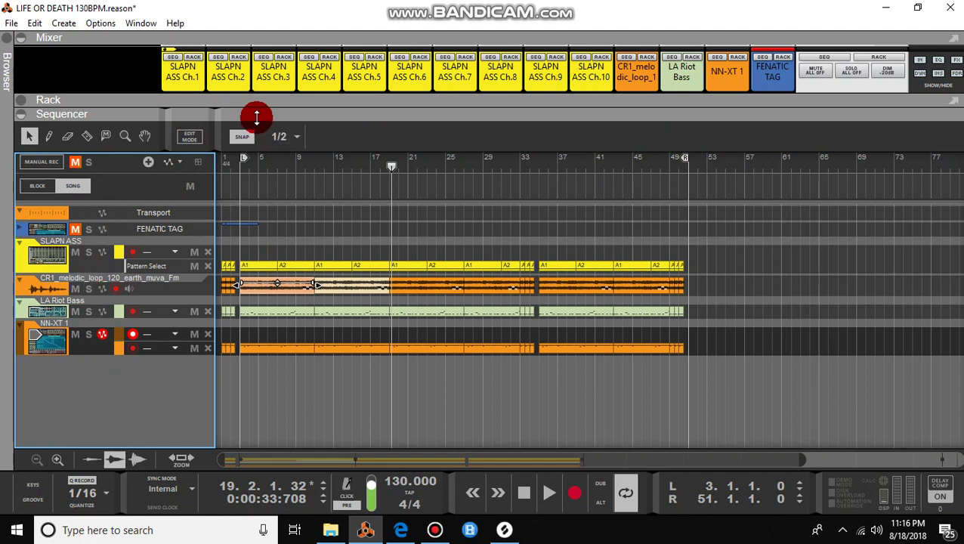
# Audition the drum samples on channels 4 to 7 of the SLAPN ASS Redrum.
pyautogui.moveTo(256, 114); pyautogui.dragTo(308, 370)
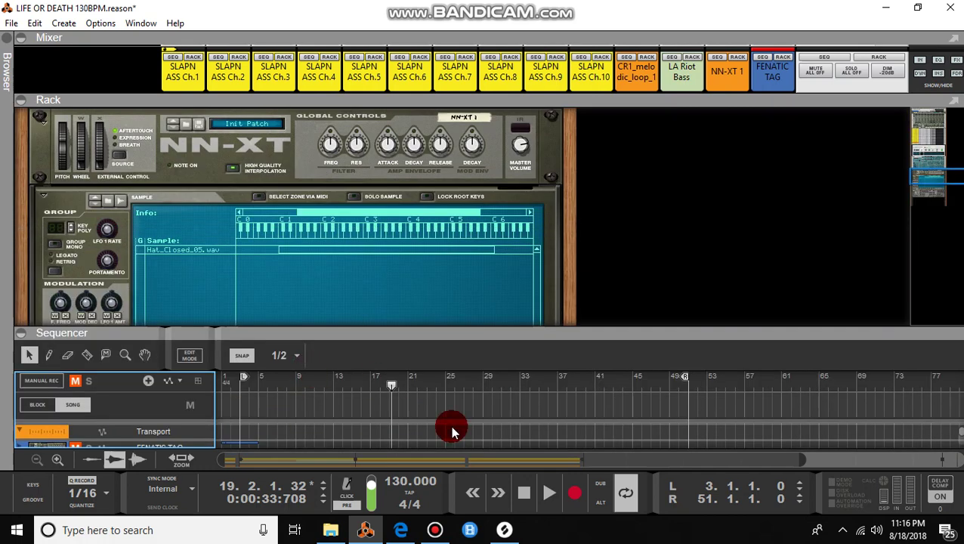
pyautogui.moveTo(553, 329); pyautogui.dragTo(598, 119)
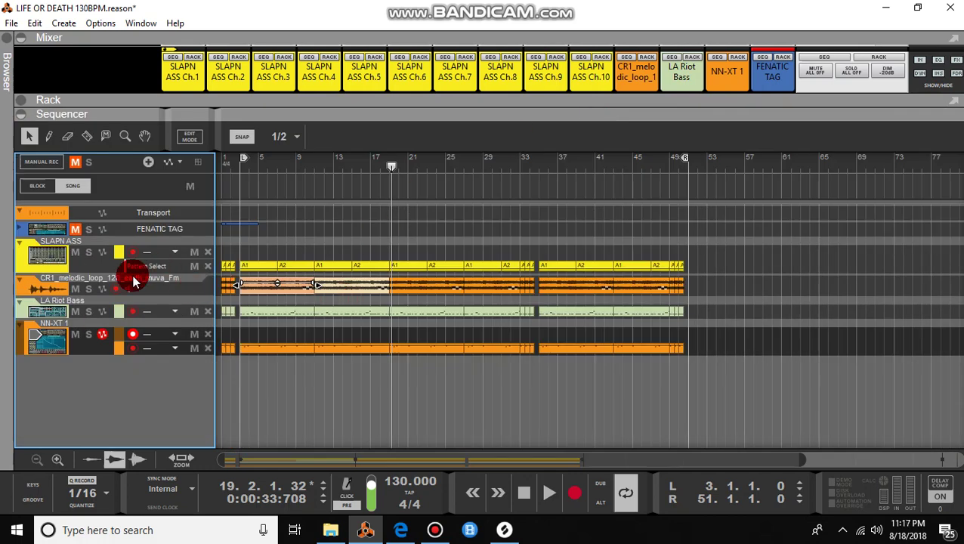
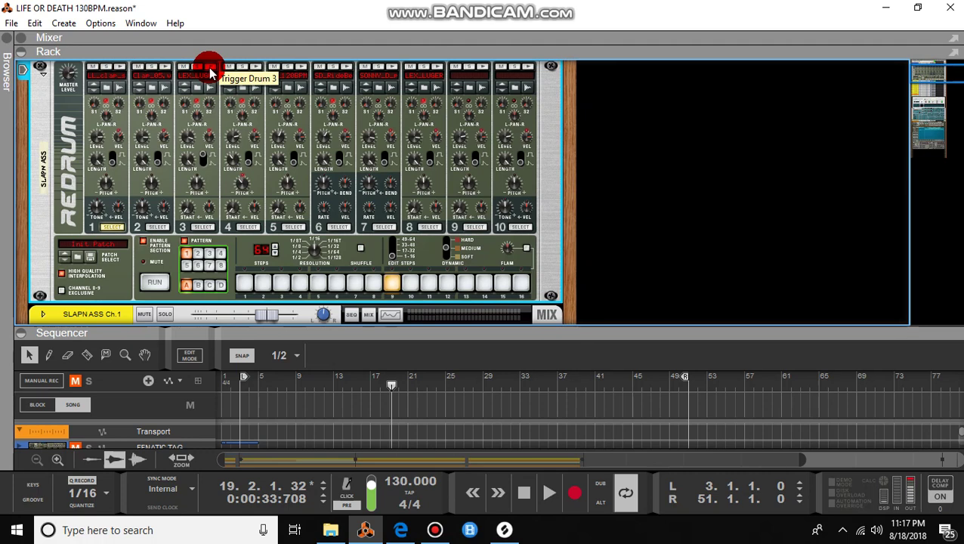
pyautogui.click(255, 68)
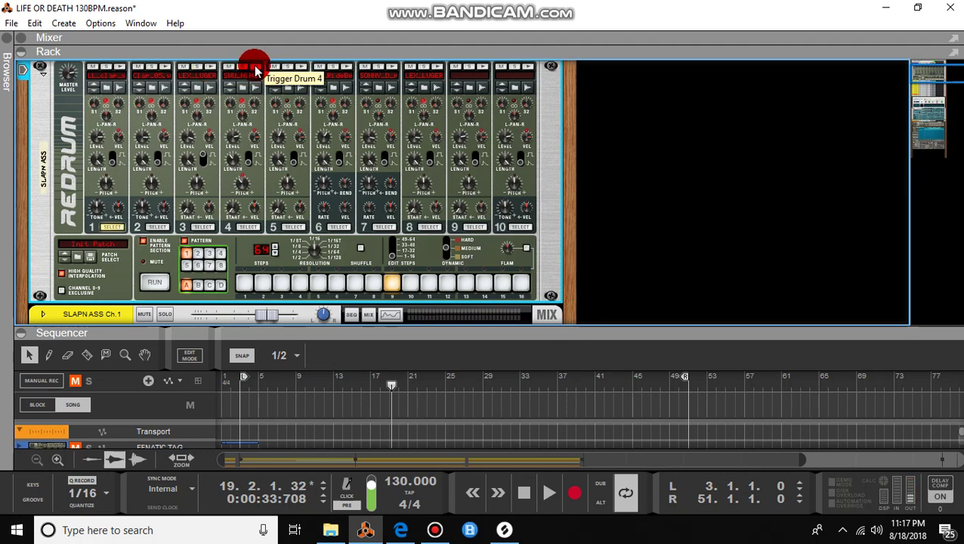
pyautogui.click(301, 68)
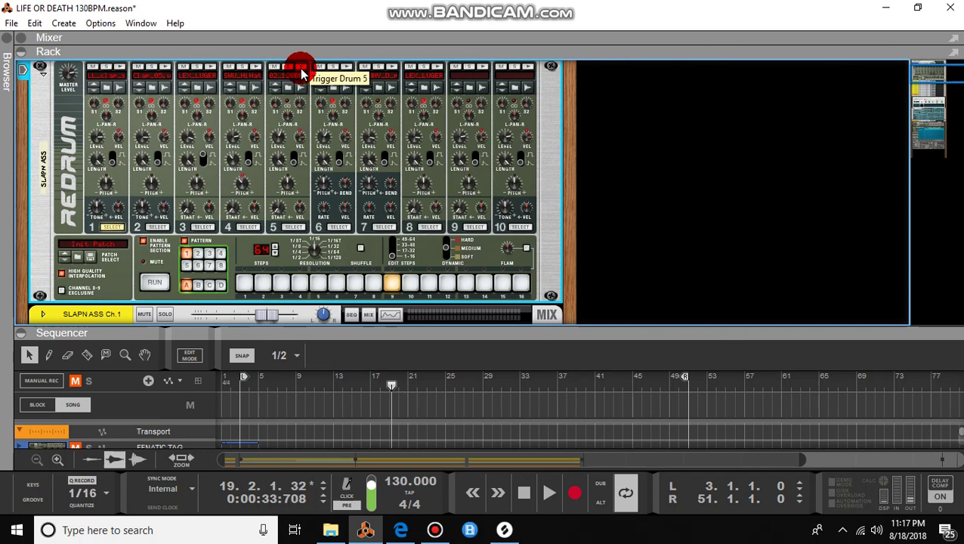
pyautogui.click(347, 68)
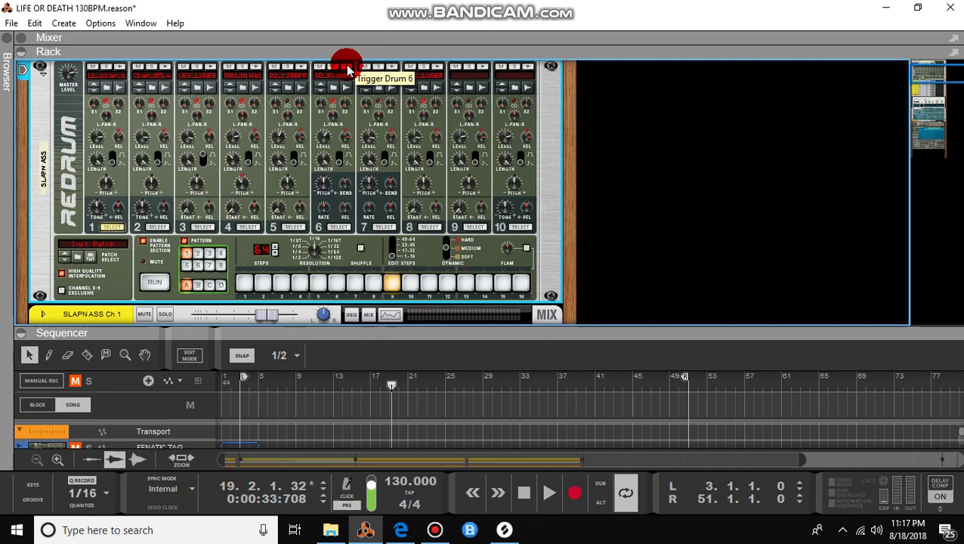
pyautogui.click(398, 68)
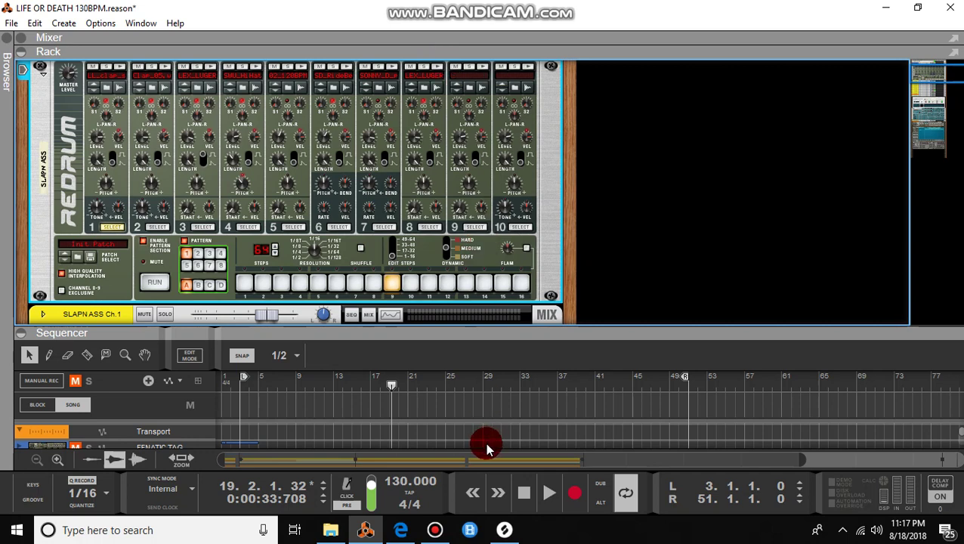
# Solo the LA Riot Bass track and play it from bar 3.
pyautogui.click(520, 489)
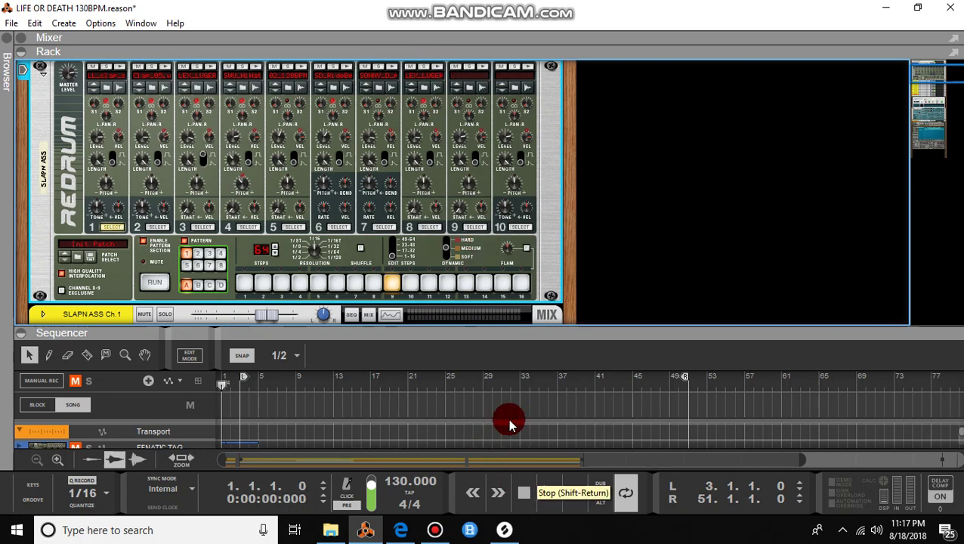
pyautogui.moveTo(525, 335); pyautogui.dragTo(527, 121)
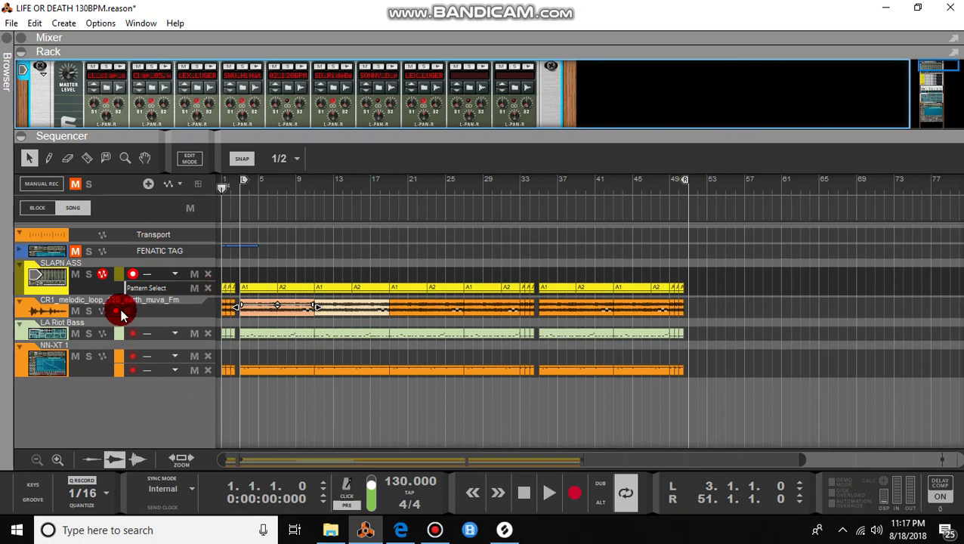
pyautogui.moveTo(121, 310); pyautogui.dragTo(98, 323)
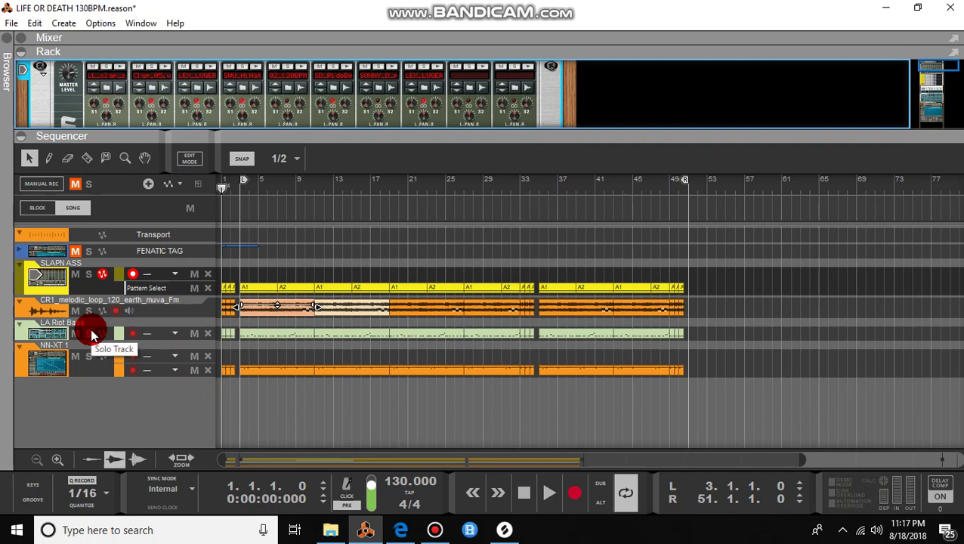
pyautogui.click(90, 333)
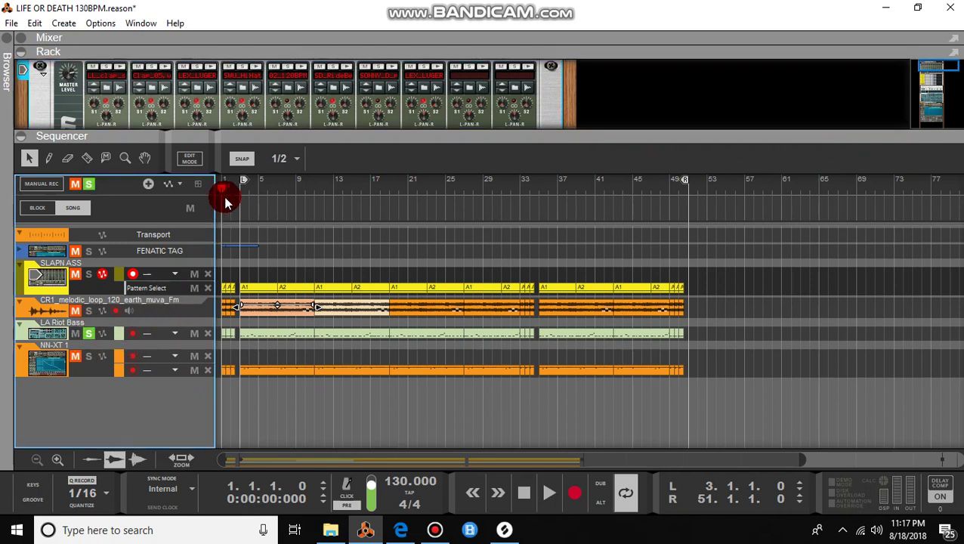
pyautogui.click(238, 188)
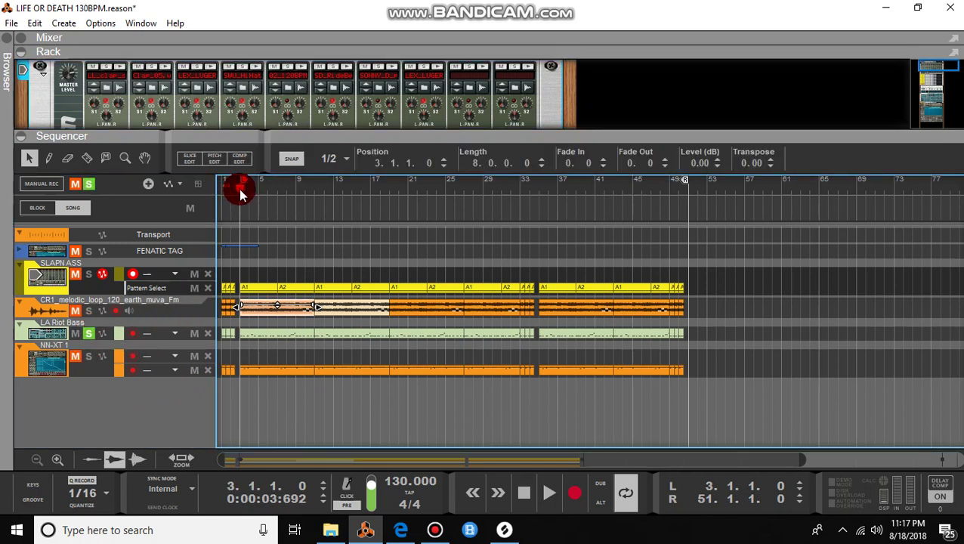
pyautogui.press('space')
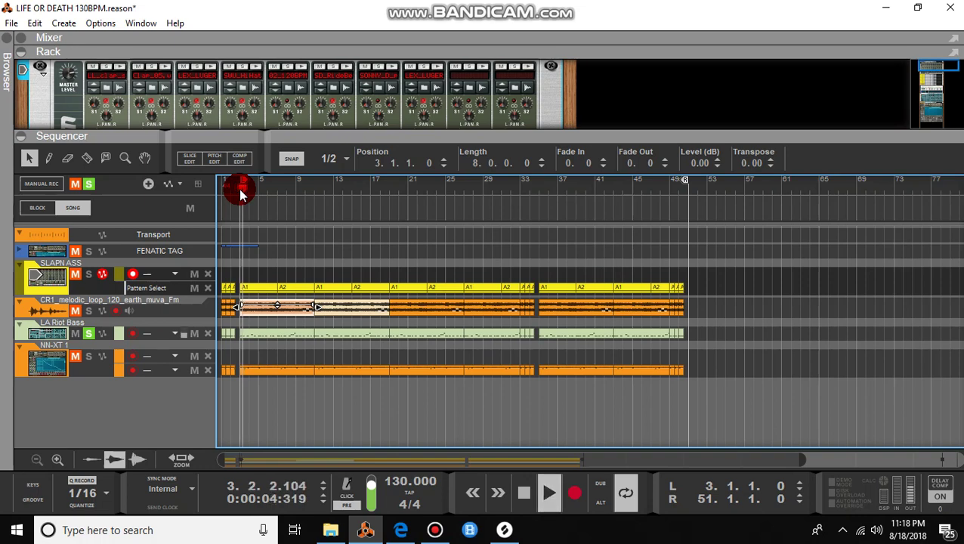
pyautogui.moveTo(284, 139); pyautogui.dragTo(318, 393)
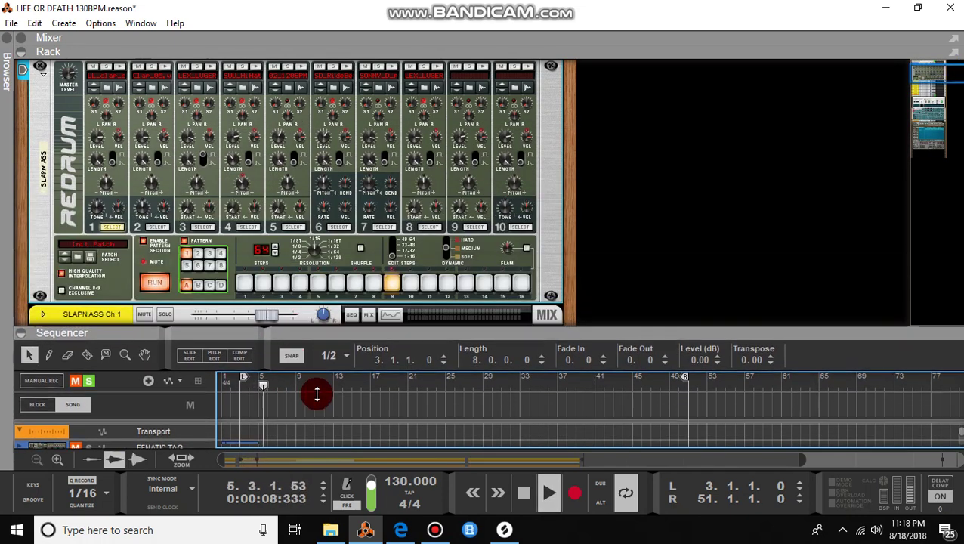
pyautogui.moveTo(948, 45); pyautogui.dragTo(943, 132)
pyautogui.moveTo(743, 333); pyautogui.dragTo(739, 151)
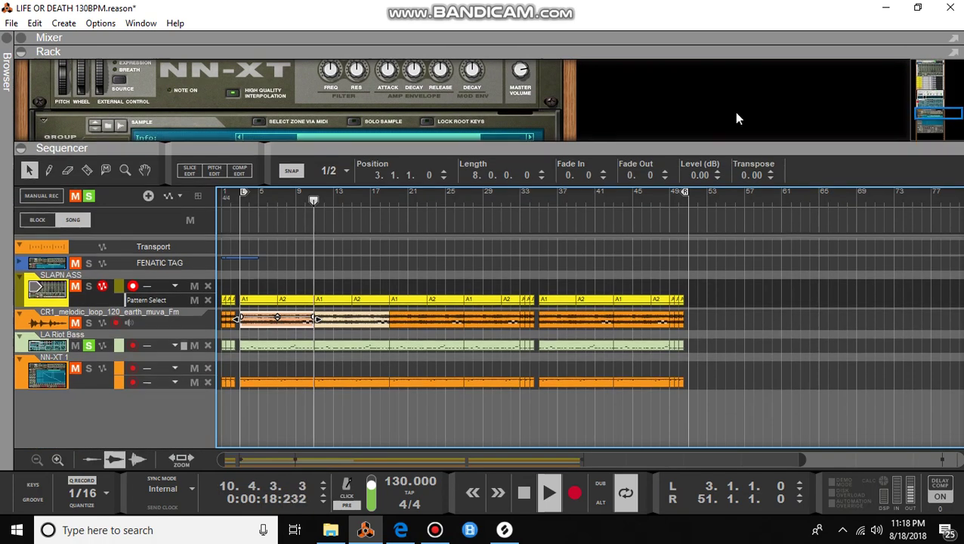
# Open the LA Riot Bass clip at bar 11 for note editing, fit the whole clip in view and stop playback.
pyautogui.doubleClick(366, 339)
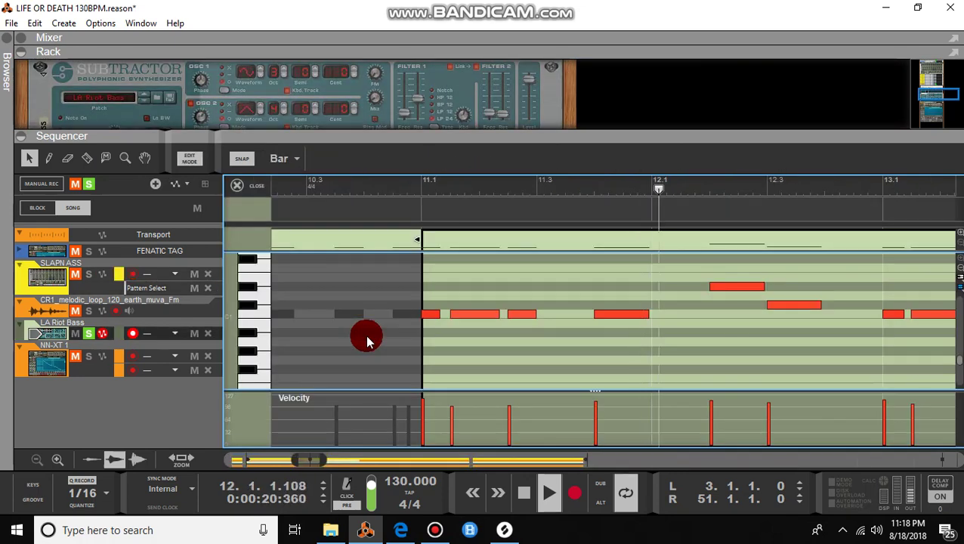
pyautogui.click(183, 457)
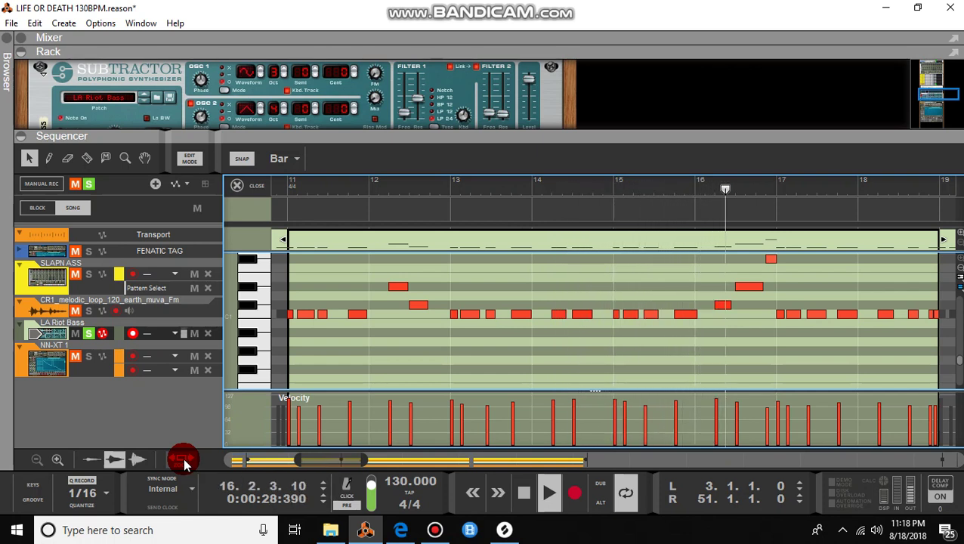
pyautogui.click(523, 492)
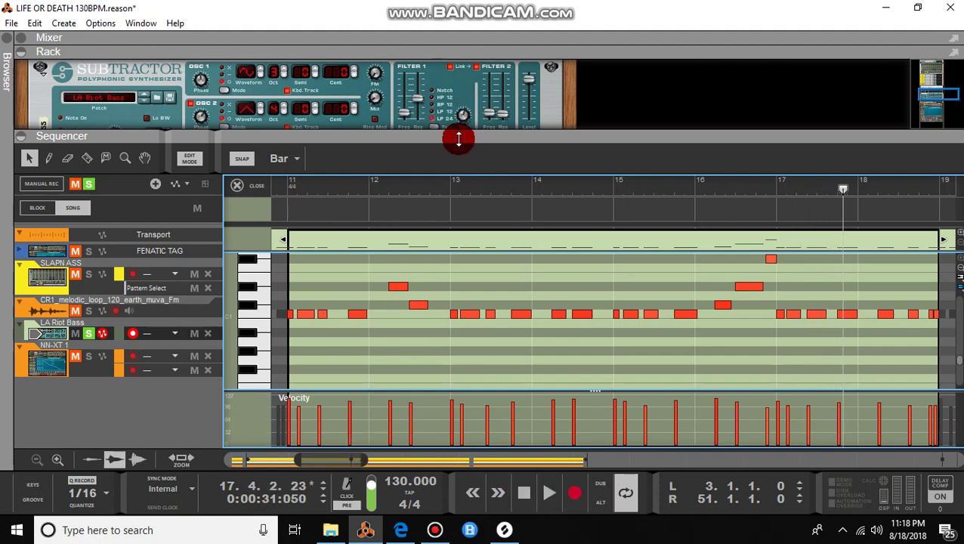
# Examine the NN-XT 1 sampler in the rack, with its Hat_Closed_05.wav sample and key range.
pyautogui.moveTo(458, 138); pyautogui.dragTo(503, 385)
pyautogui.click(935, 151)
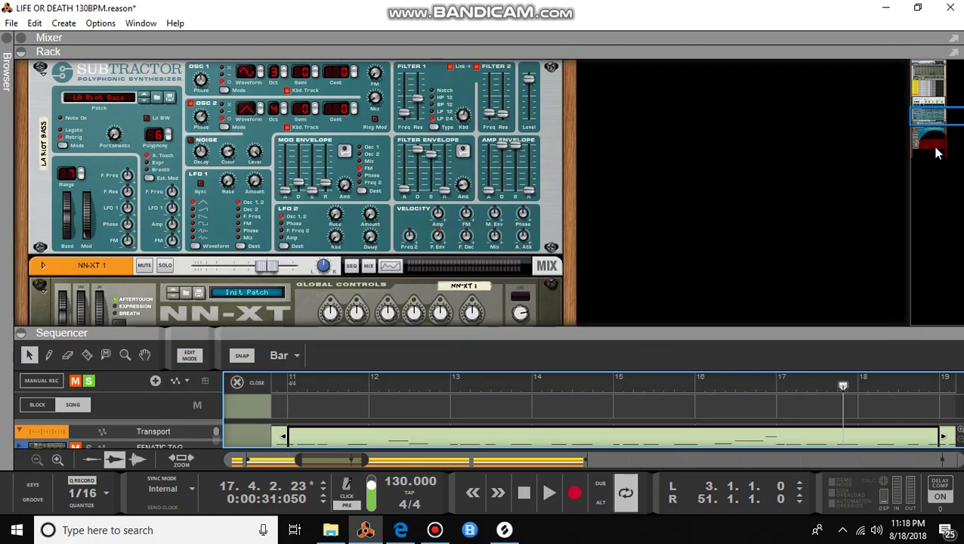
pyautogui.moveTo(946, 122)
pyautogui.mouseDown()
pyautogui.moveTo(947, 96)
pyautogui.moveTo(950, 141)
pyautogui.mouseUp()
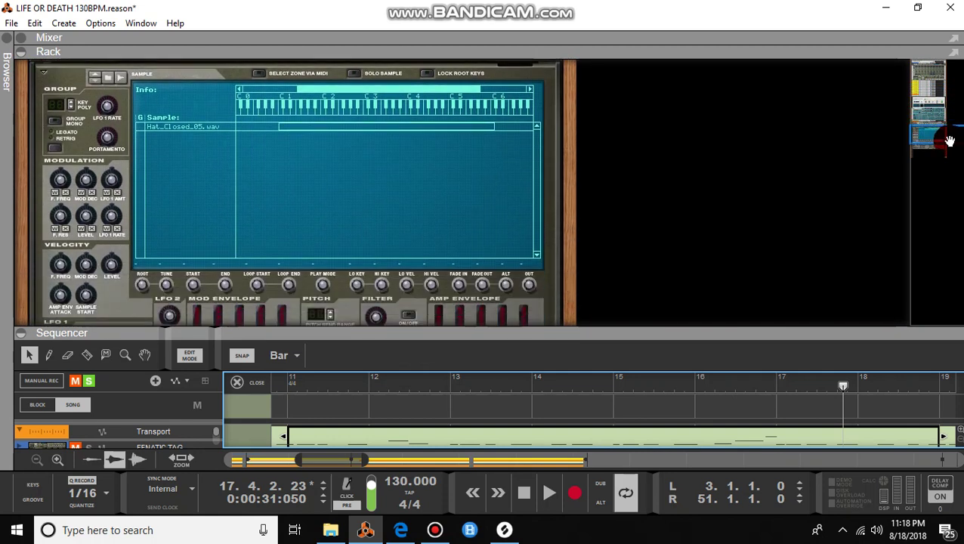
# Switch solo from LA Riot Bass to NN-XT 1 and play the track in the song arrangement.
pyautogui.moveTo(679, 333); pyautogui.dragTo(636, 6)
pyautogui.click(259, 261)
pyautogui.click(102, 265)
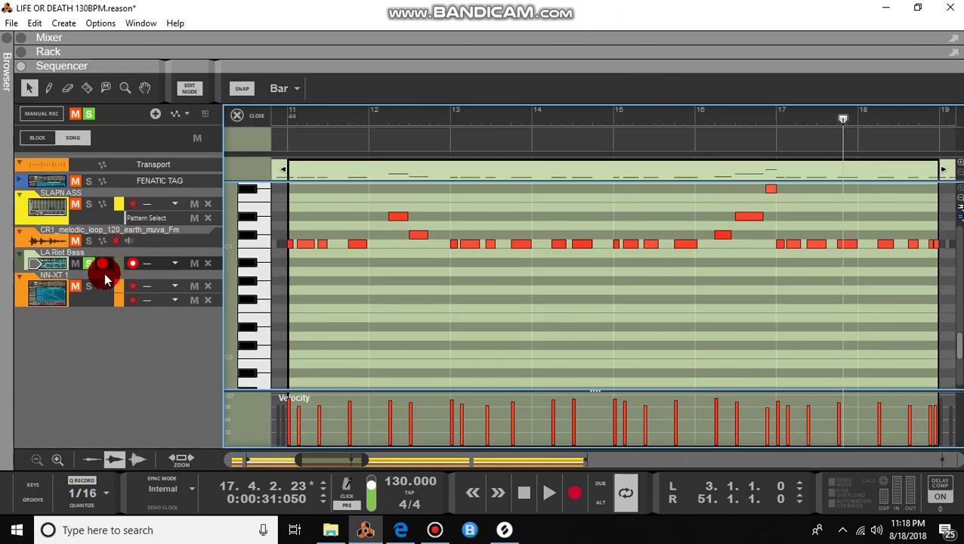
pyautogui.click(87, 266)
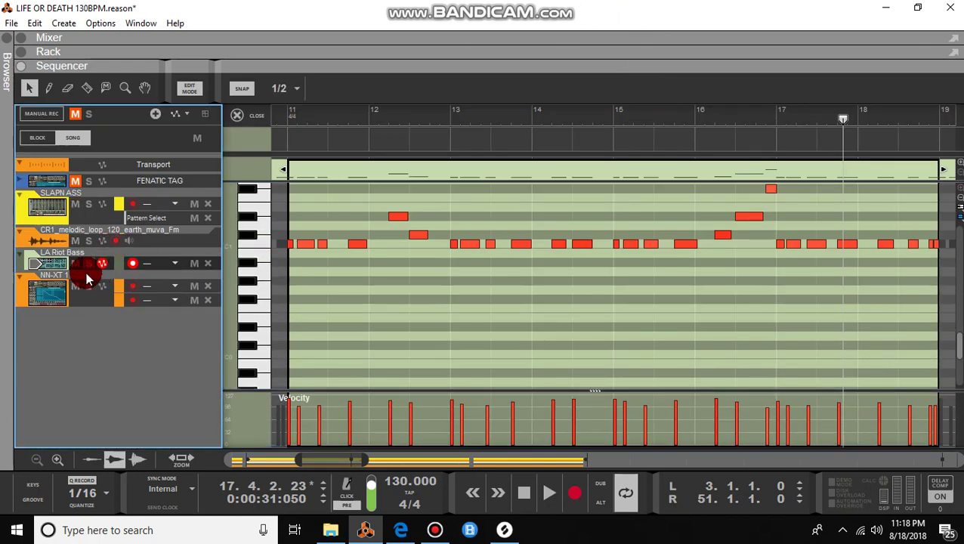
pyautogui.click(91, 294)
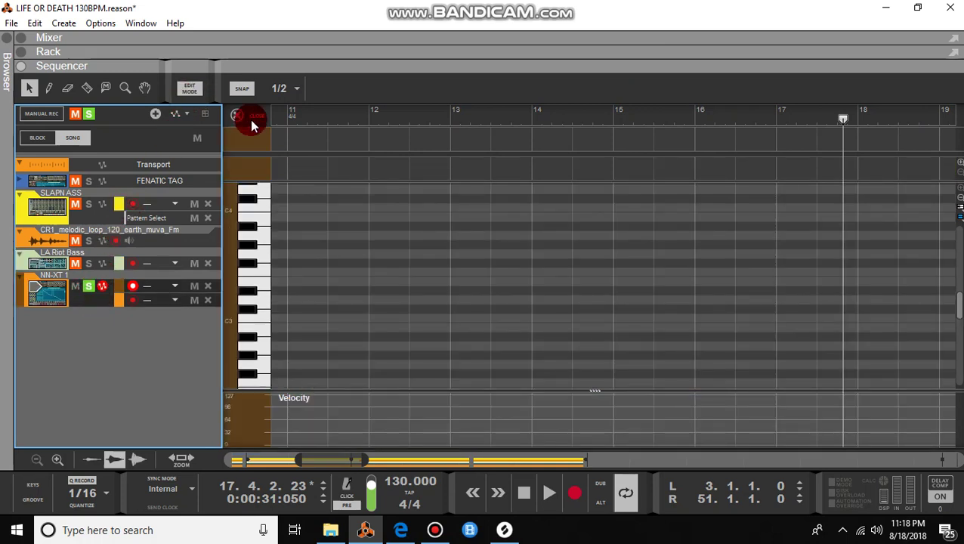
pyautogui.click(189, 88)
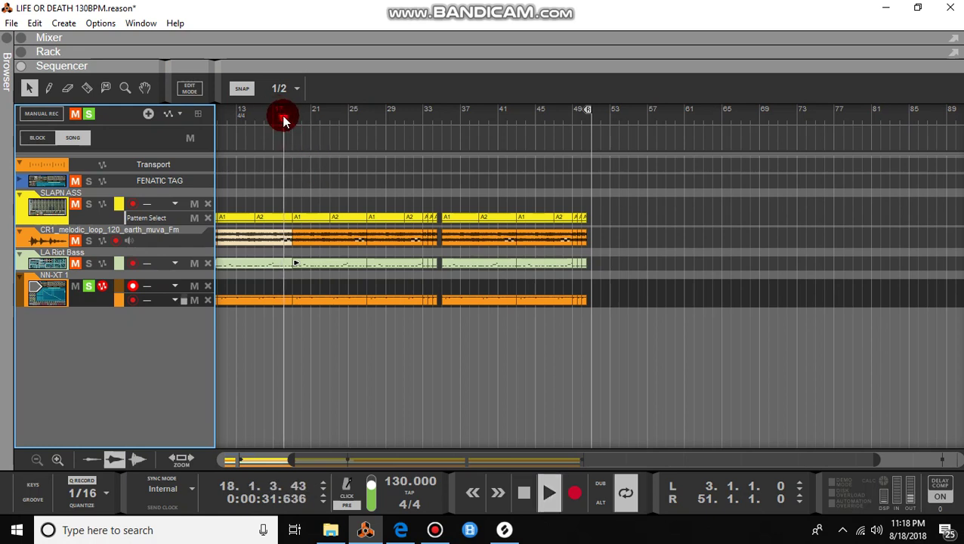
pyautogui.click(270, 291)
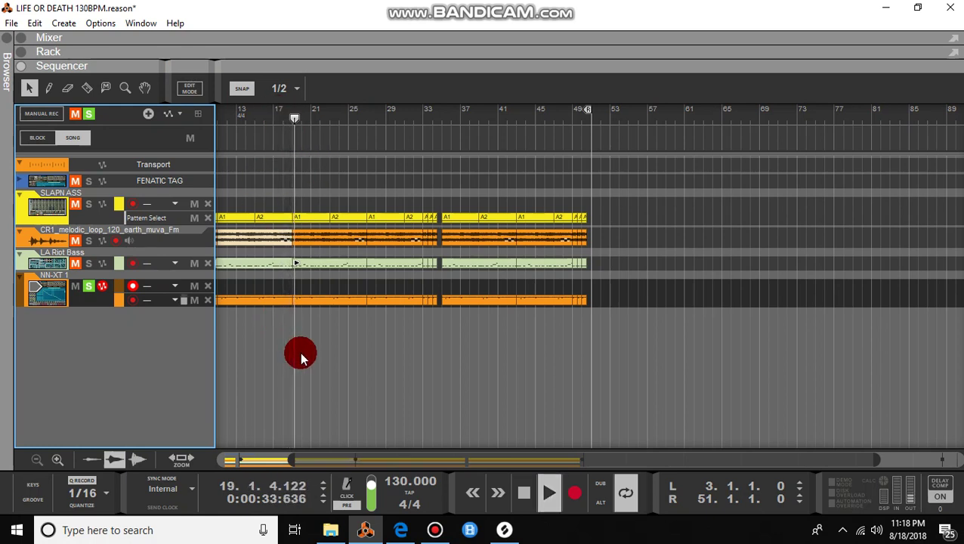
# Open the NN-XT 1 clip at bar 19 for note editing and inspect its full eight-bar hi-hat pattern.
pyautogui.doubleClick(318, 300)
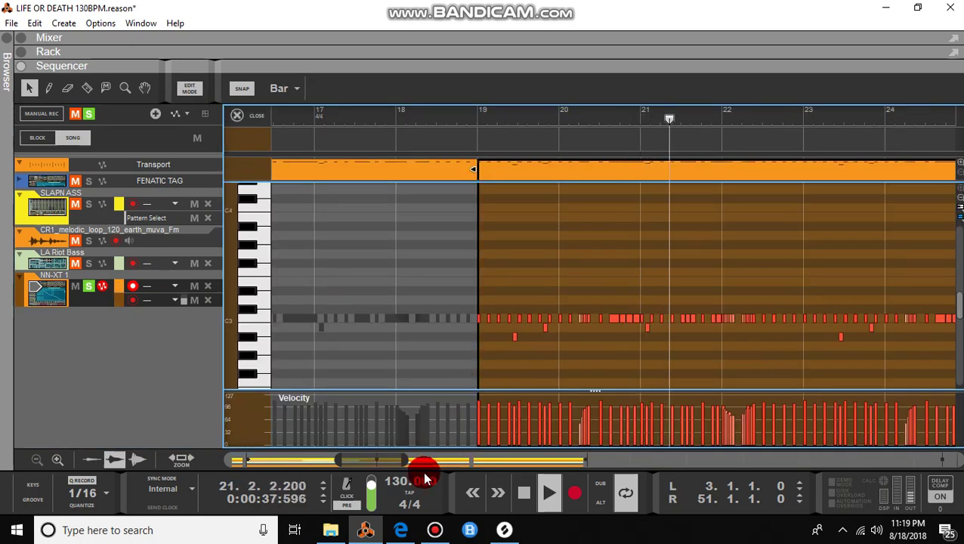
pyautogui.moveTo(406, 461); pyautogui.dragTo(423, 464)
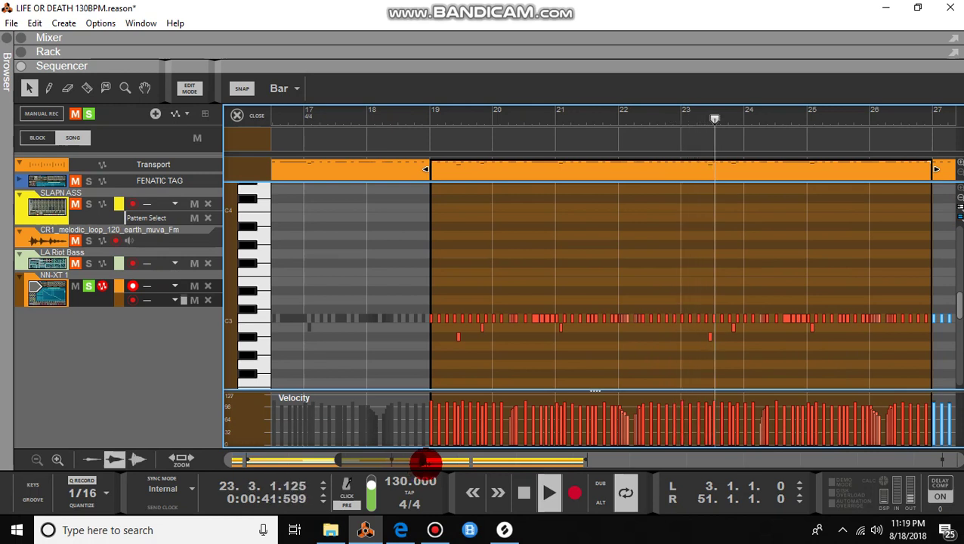
pyautogui.click(633, 427)
pyautogui.moveTo(633, 425)
pyautogui.mouseDown()
pyautogui.moveTo(749, 389)
pyautogui.moveTo(842, 386)
pyautogui.moveTo(891, 422)
pyautogui.moveTo(542, 259)
pyautogui.moveTo(219, 245)
pyautogui.mouseUp()
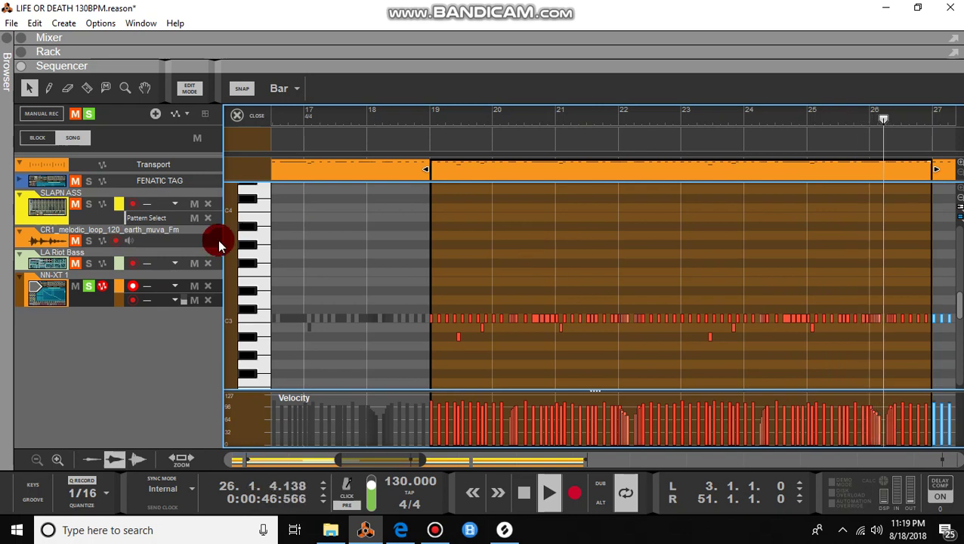
# Turn off solo on NN-XT 1, leave note editing and return the playhead to the song's start.
pyautogui.click(89, 285)
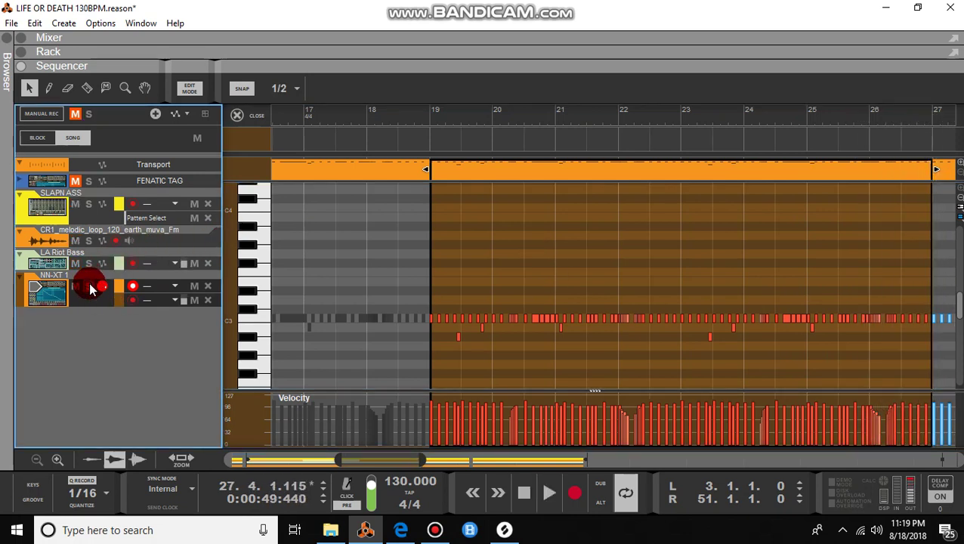
pyautogui.click(119, 6)
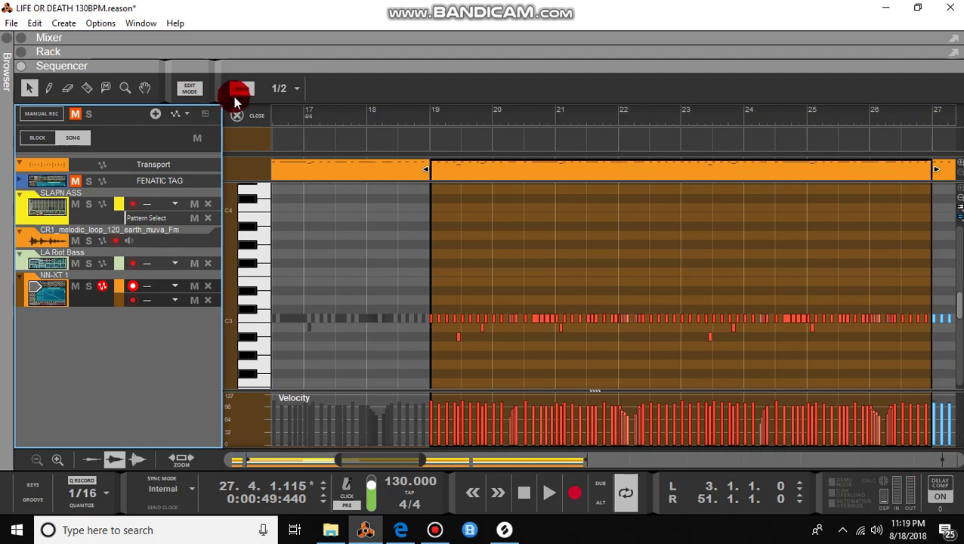
pyautogui.click(189, 88)
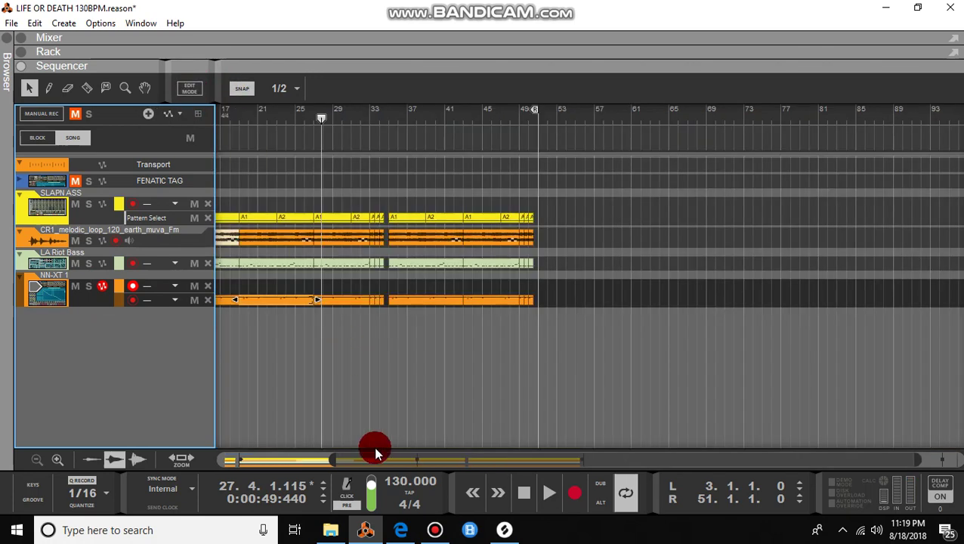
pyautogui.click(524, 492)
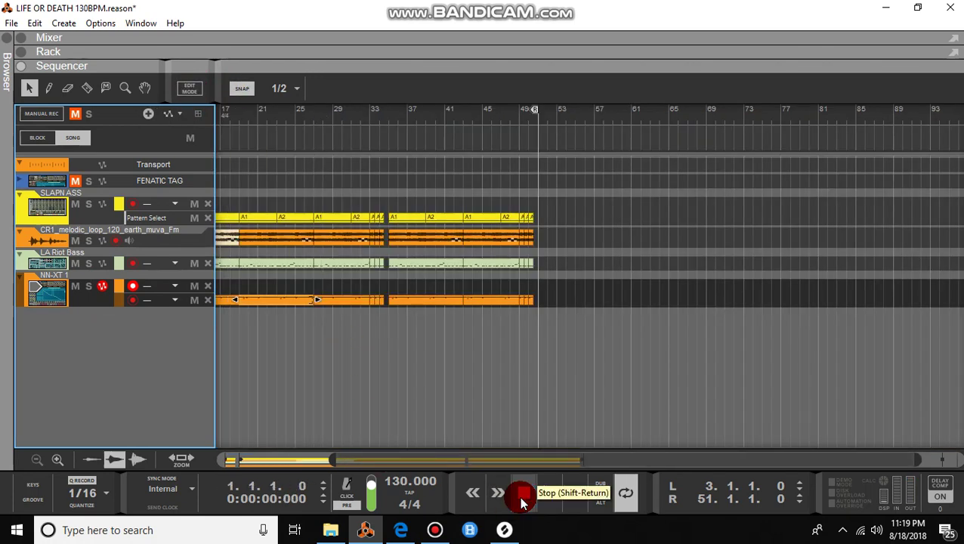
pyautogui.click(465, 461)
pyautogui.moveTo(459, 462); pyautogui.dragTo(340, 475)
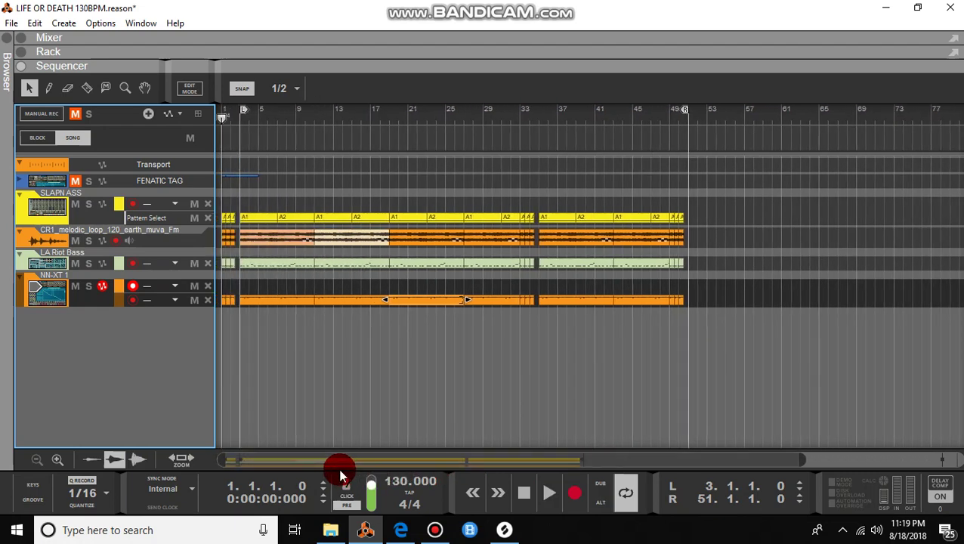
# Play the full song from the start and reopen the rack to show the SLAPN ASS Redrum.
pyautogui.press('space')
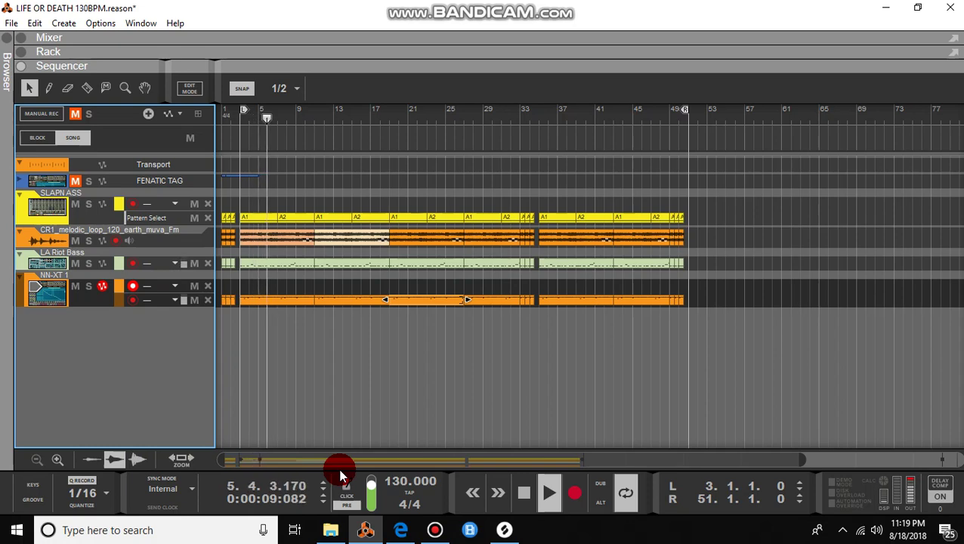
pyautogui.click(19, 54)
pyautogui.moveTo(922, 135); pyautogui.dragTo(925, 80)
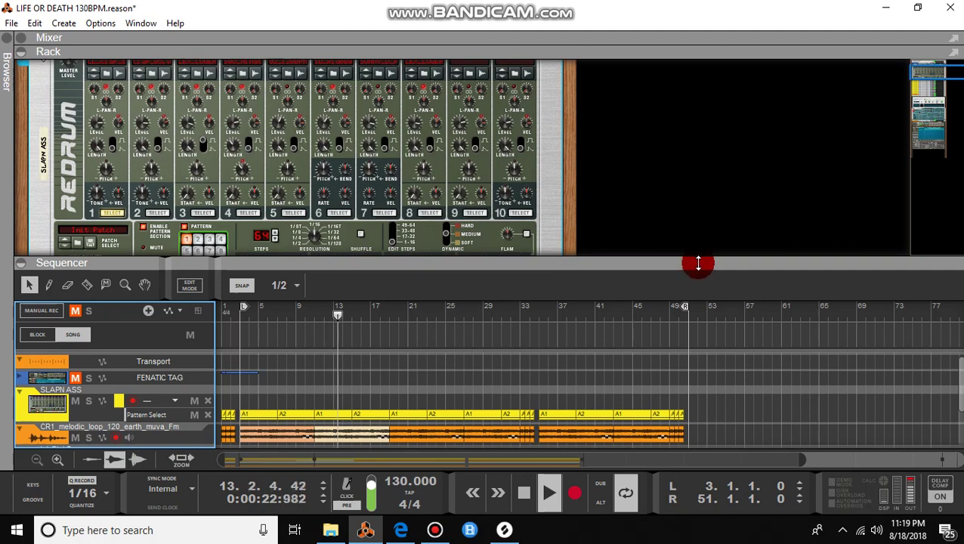
# Enlarge the rack during playback and show the SLAPN ASS Redrum's drum channels up to the Master Section.
pyautogui.moveTo(698, 263); pyautogui.dragTo(738, 379)
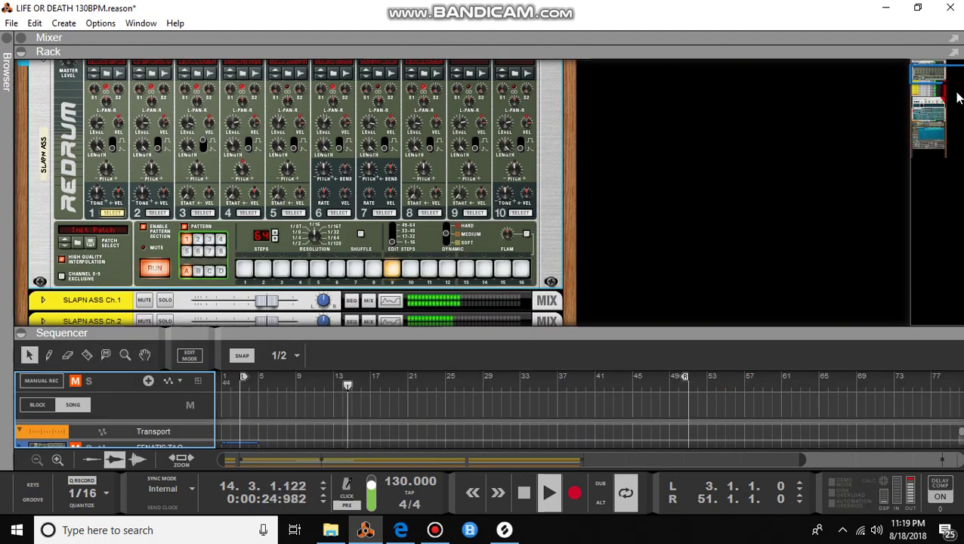
pyautogui.click(950, 70)
pyautogui.moveTo(950, 74); pyautogui.dragTo(950, 70)
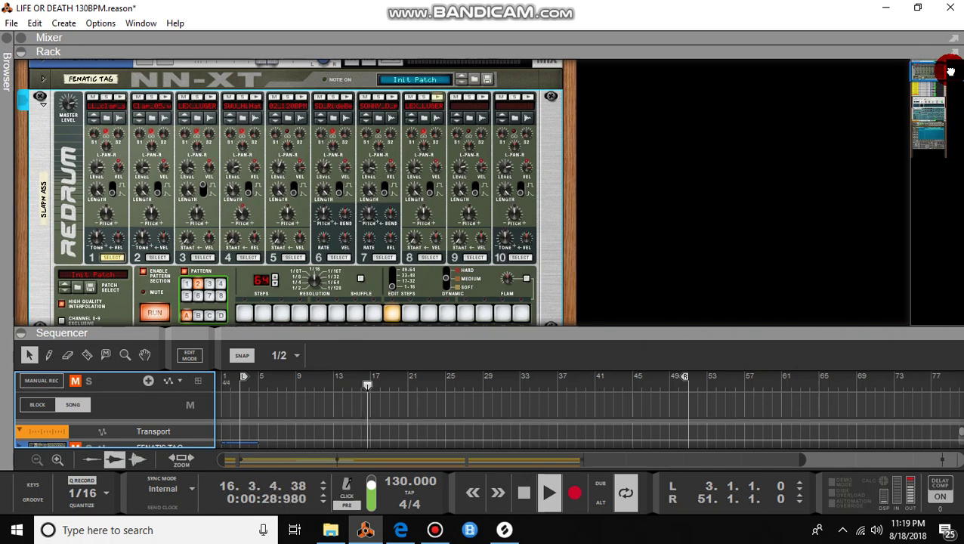
pyautogui.moveTo(950, 70); pyautogui.dragTo(952, 61)
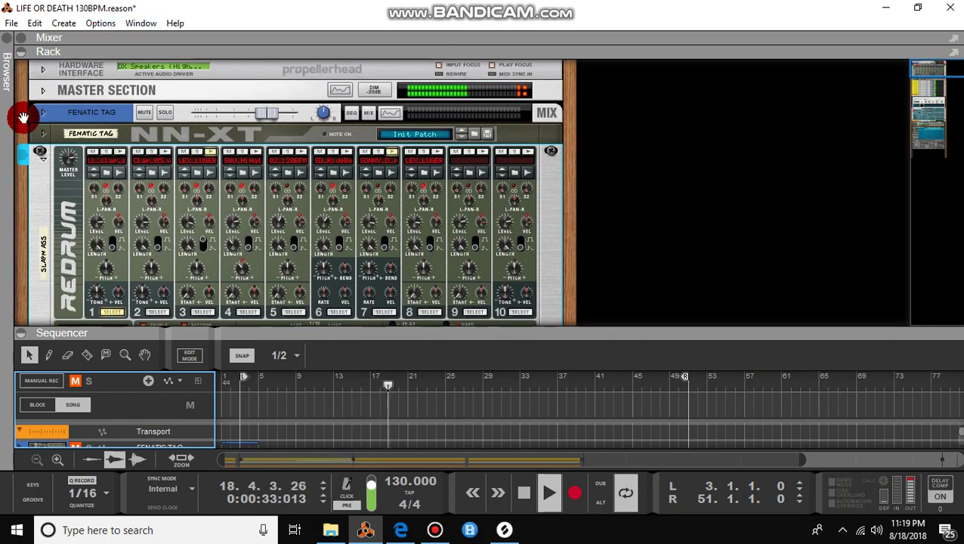
# Open the mixer and enlarge it to show the level faders and meters of all channels during playback.
pyautogui.click(28, 36)
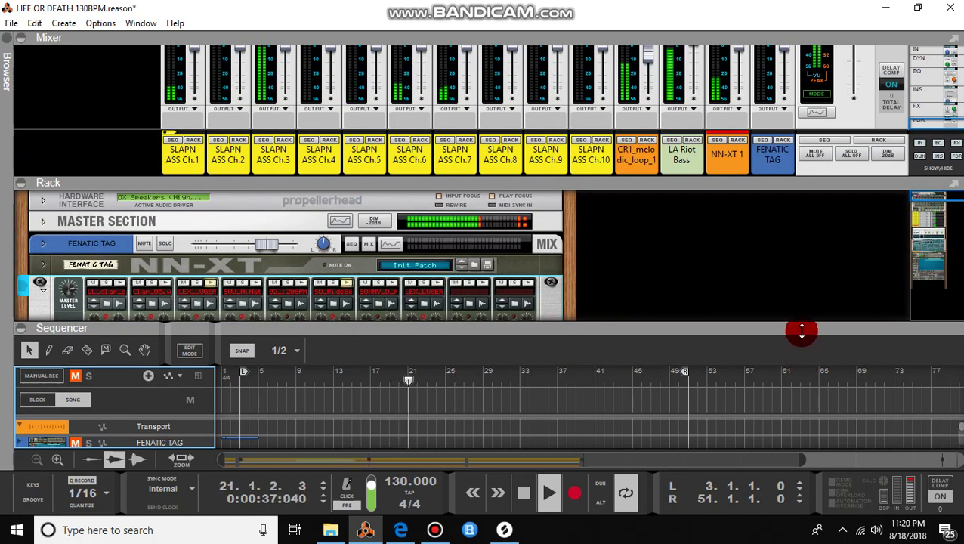
pyautogui.moveTo(800, 330)
pyautogui.mouseDown()
pyautogui.moveTo(809, 201)
pyautogui.moveTo(811, 330)
pyautogui.mouseUp()
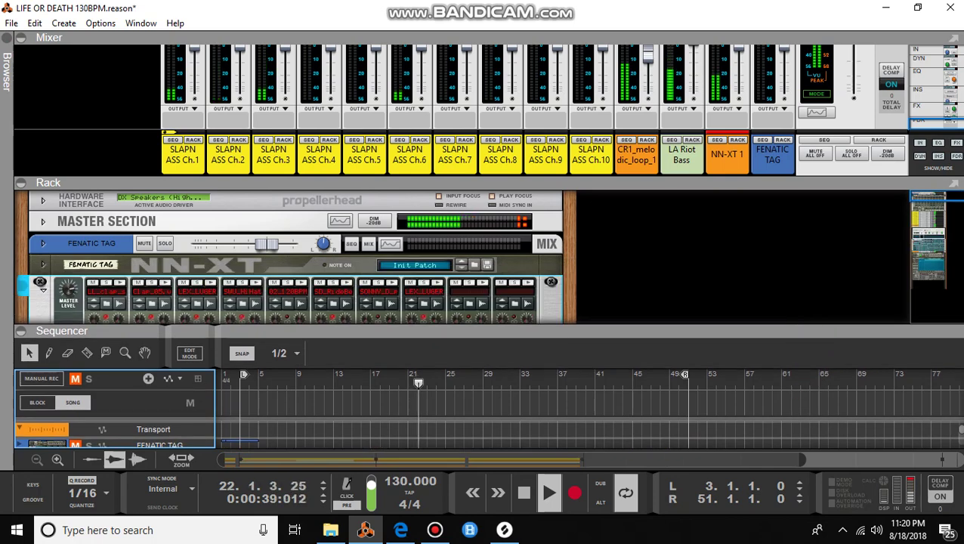
pyautogui.moveTo(948, 83)
pyautogui.mouseDown()
pyautogui.moveTo(948, 66)
pyautogui.moveTo(906, 181)
pyautogui.moveTo(918, 205)
pyautogui.moveTo(907, 248)
pyautogui.mouseUp()
pyautogui.click(814, 374)
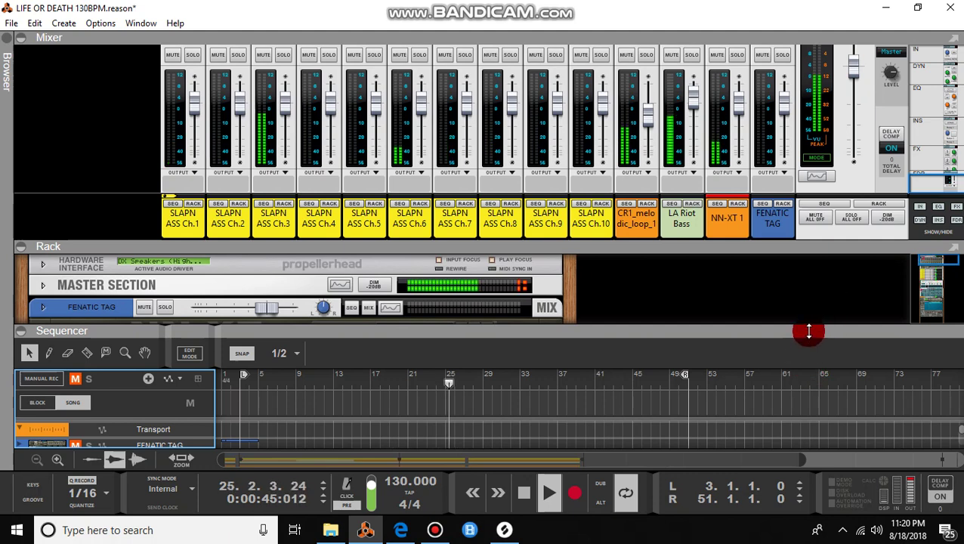
# Fine-tune the LA Riot Bass channel's level fader and expand the sequencer to show the whole song arrangement.
pyautogui.click(718, 150)
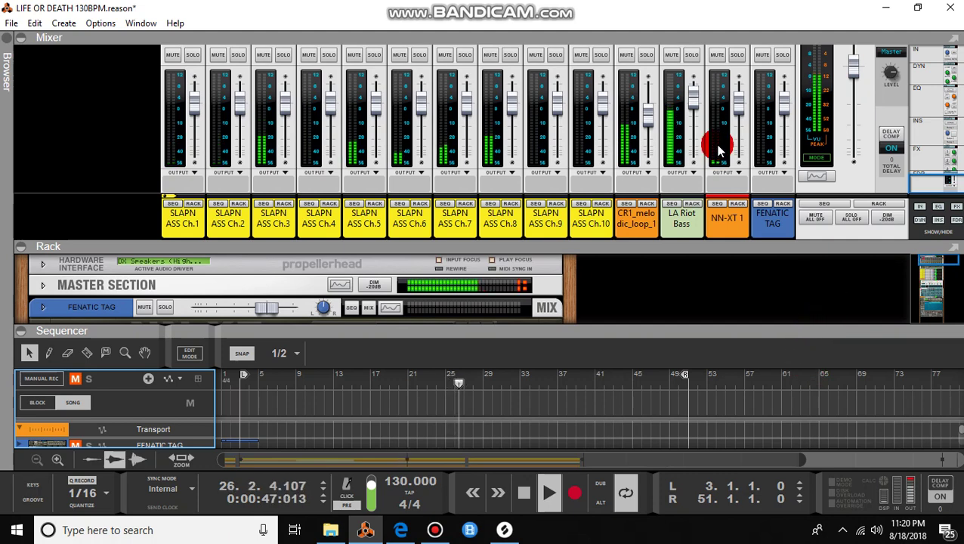
pyautogui.click(694, 99)
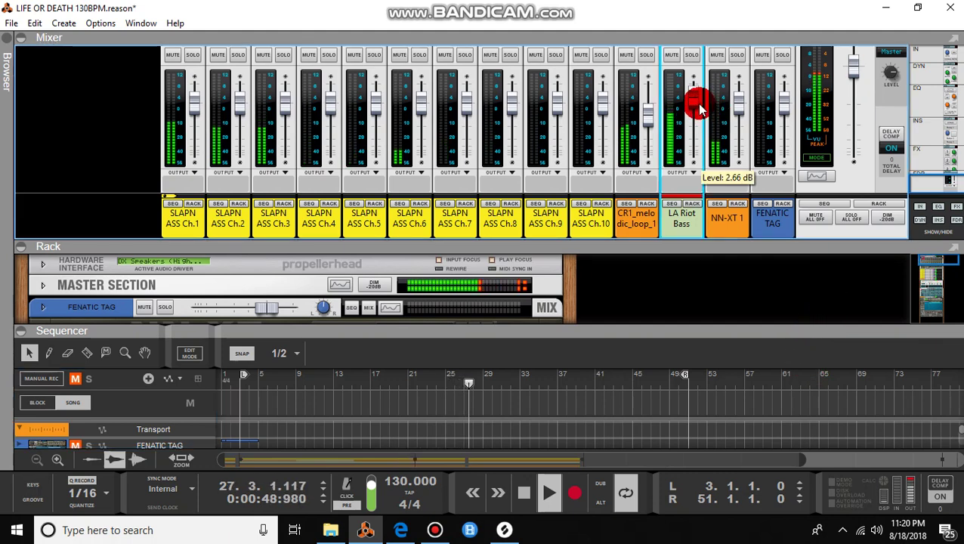
pyautogui.moveTo(698, 110); pyautogui.dragTo(693, 103)
pyautogui.click(677, 330)
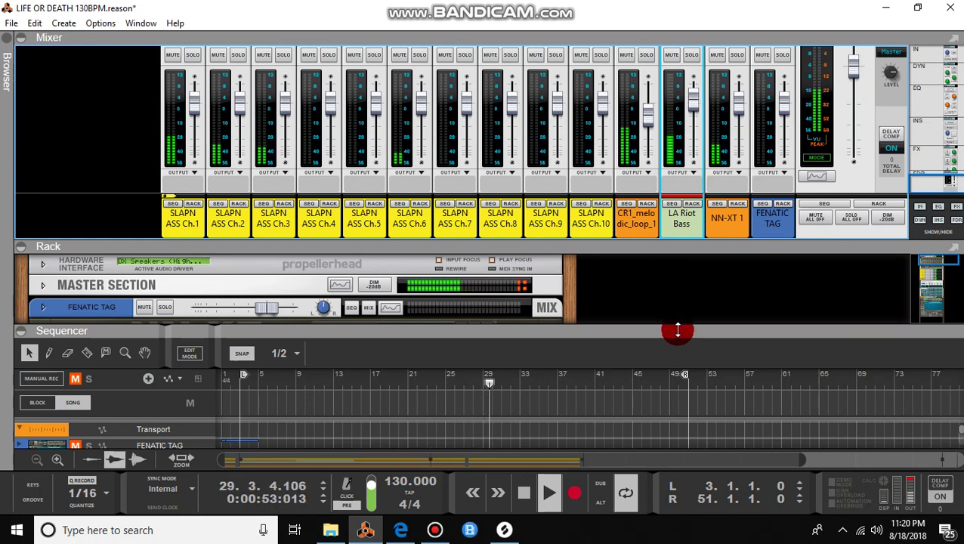
pyautogui.moveTo(678, 330); pyautogui.dragTo(669, 20)
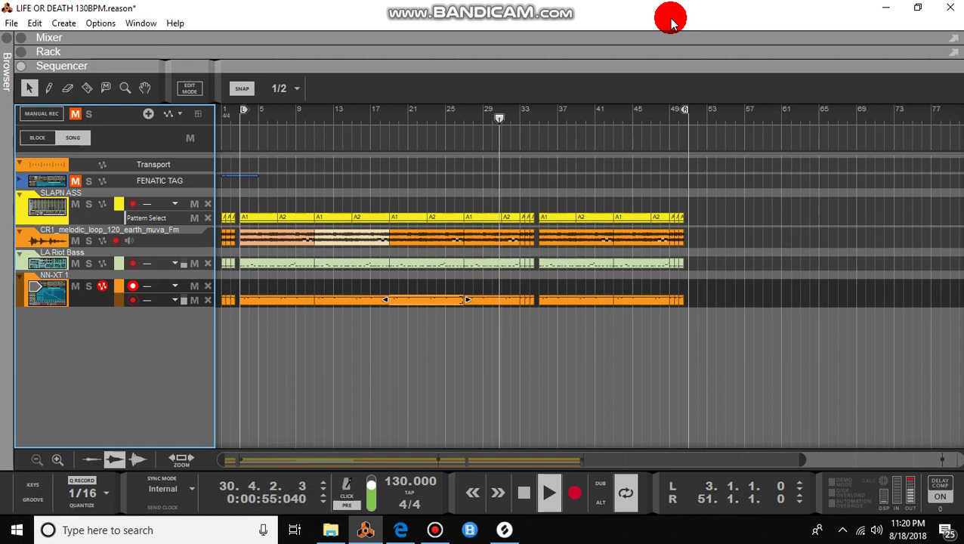